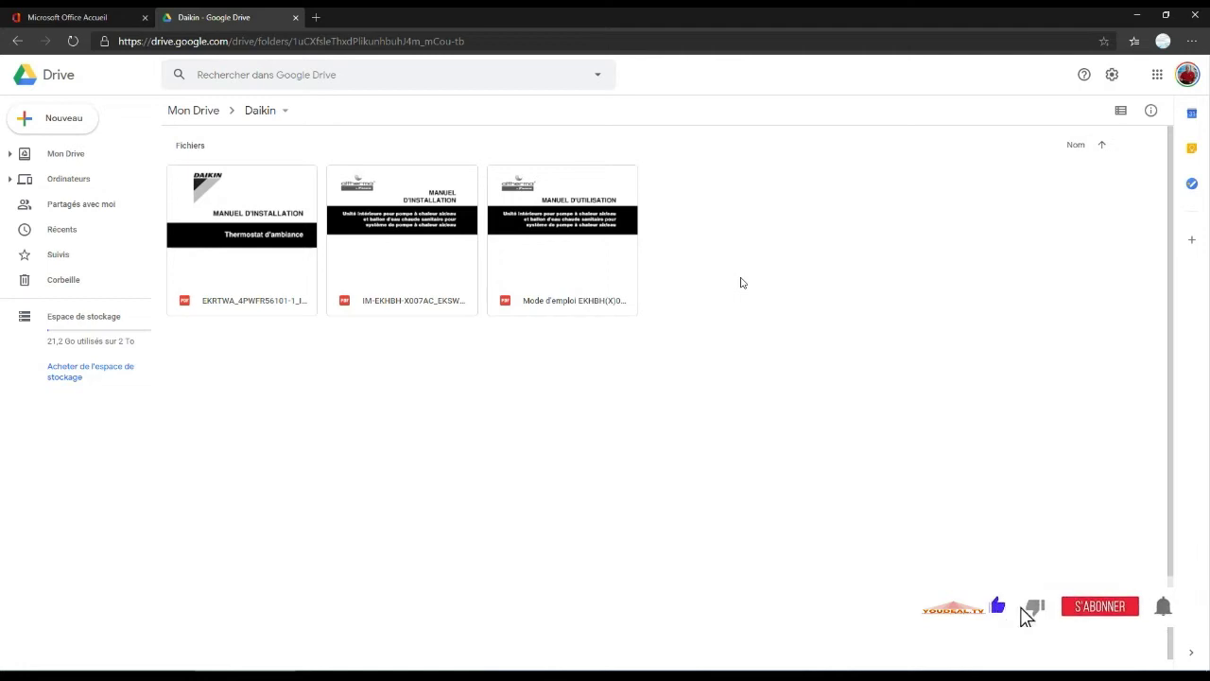
Step: Switch to the Office 365 apps page and open Power Automate
click(89, 17)
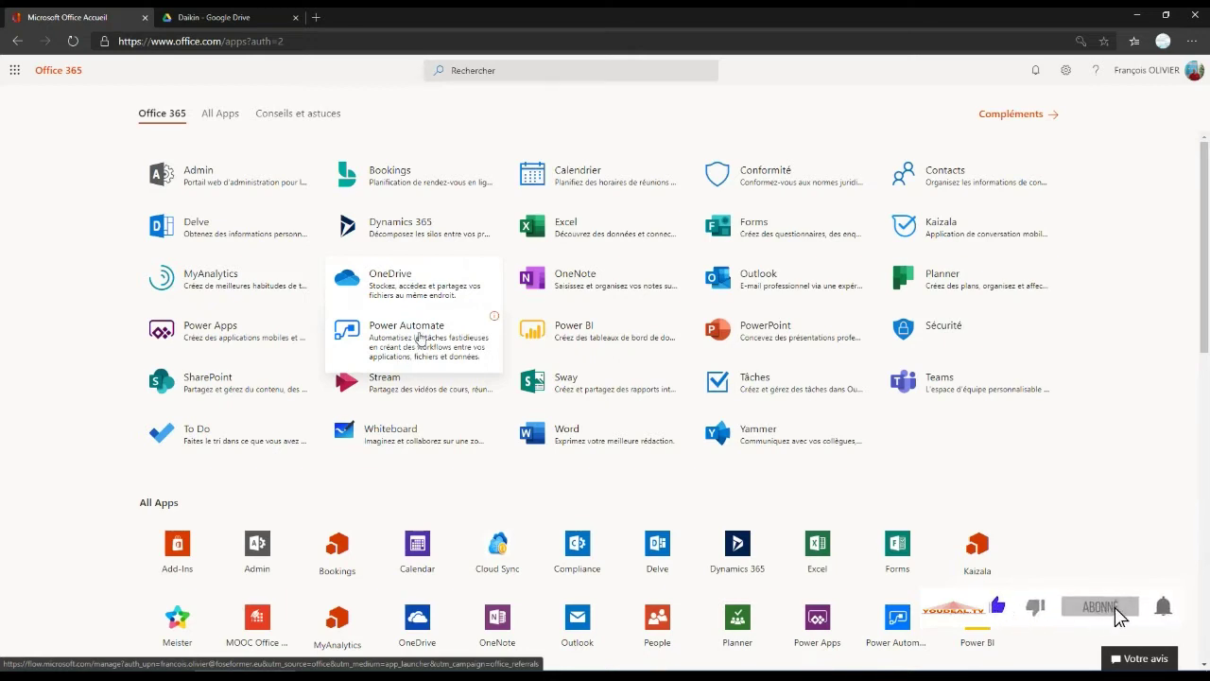
click(423, 337)
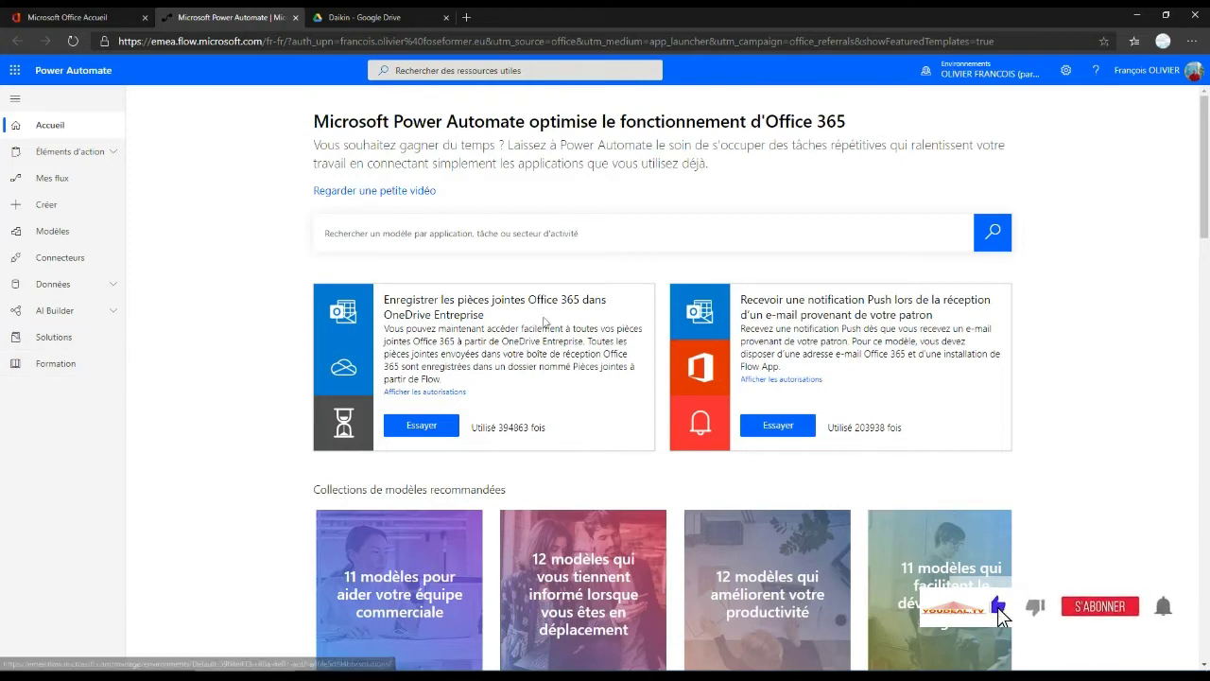
Step: Search the flow templates for "google drive" and look through the available synchronisation templates
click(514, 240)
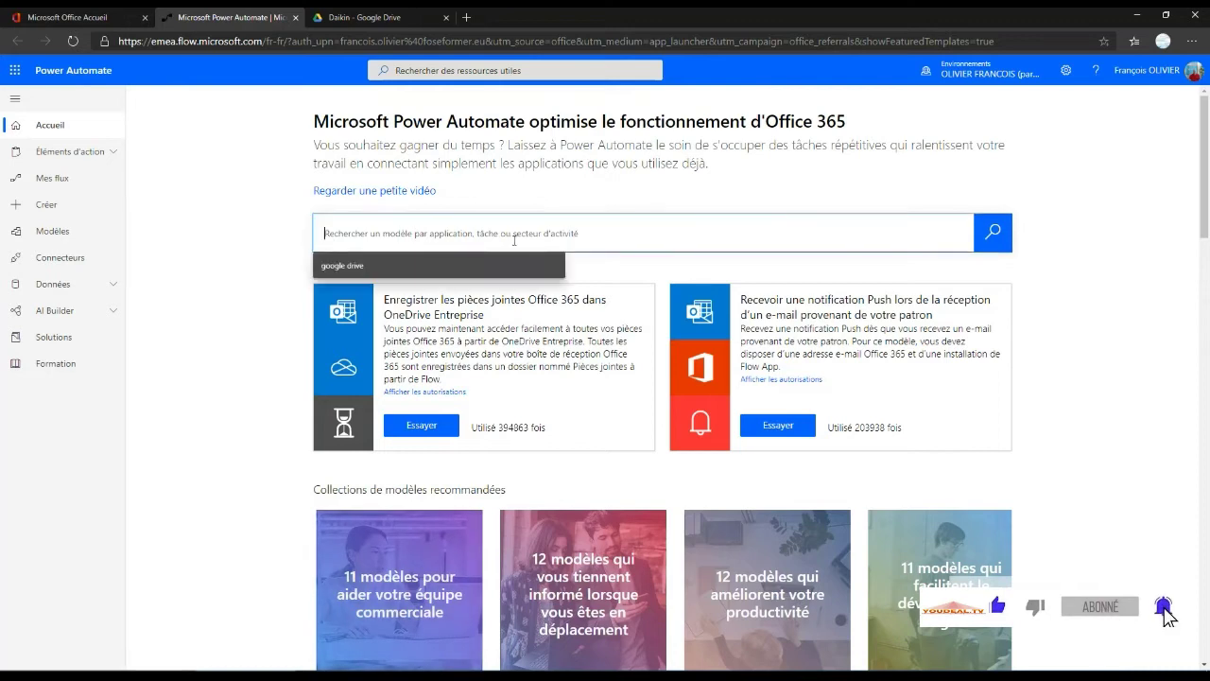
click(366, 268)
click(993, 234)
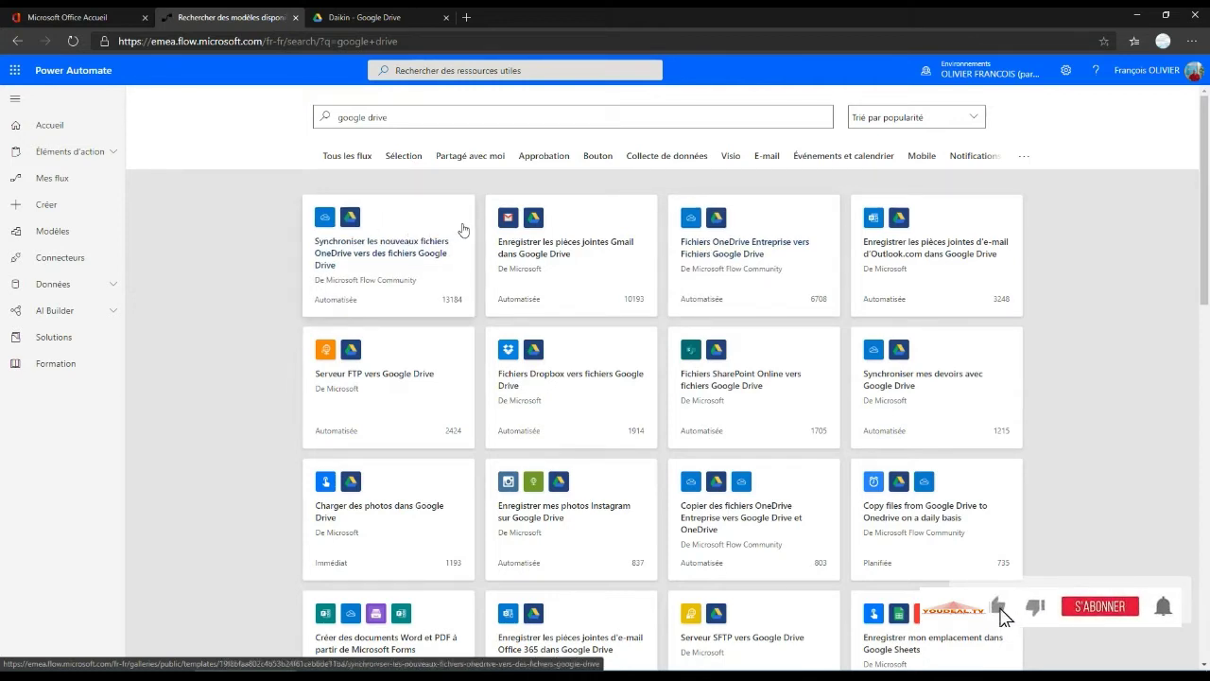
scroll(478, 231, down, 5)
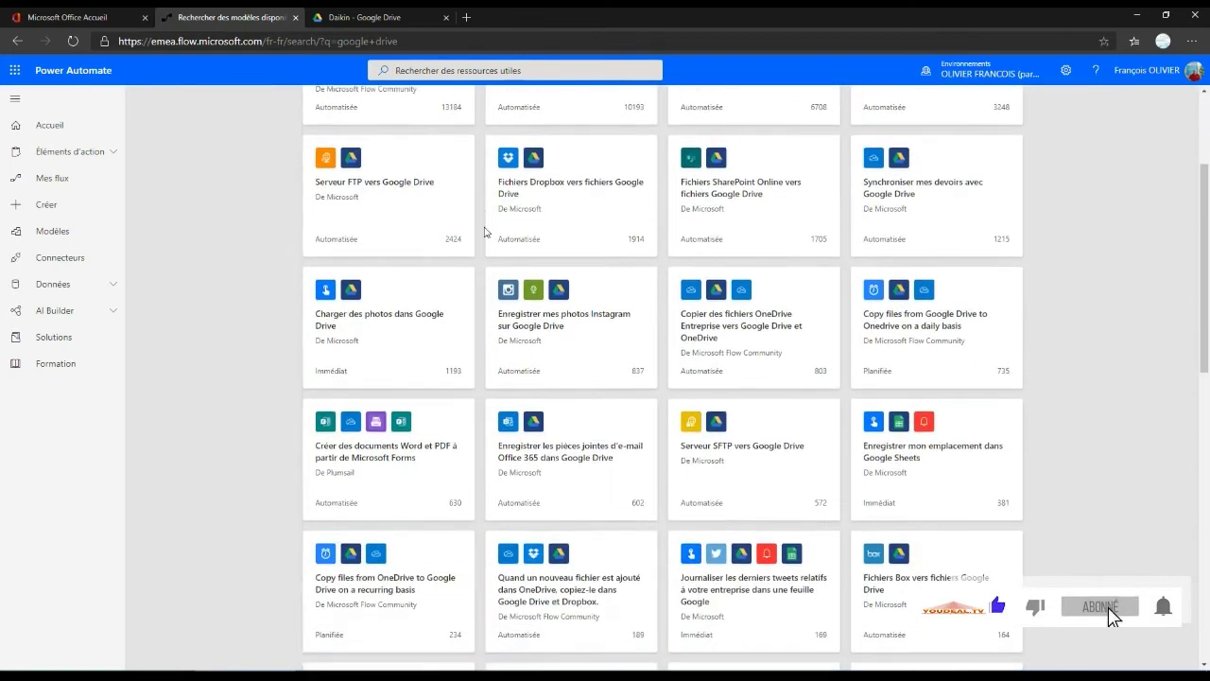
scroll(484, 231, down, 6)
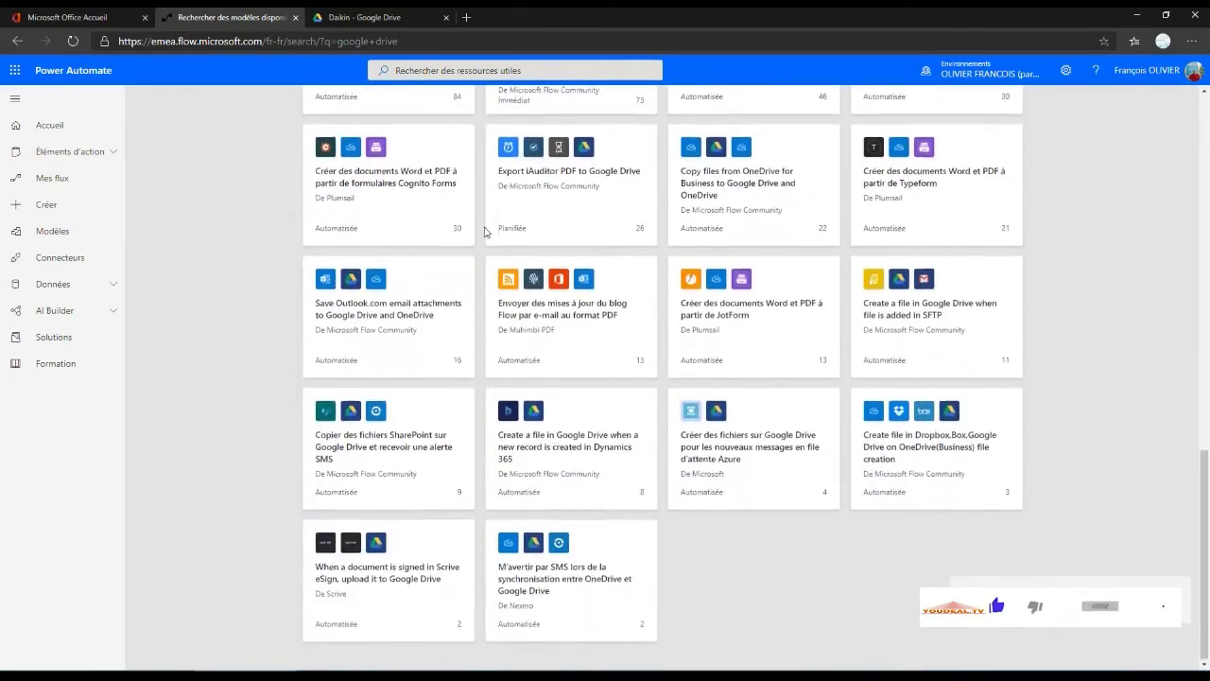
scroll(484, 230, up, 12)
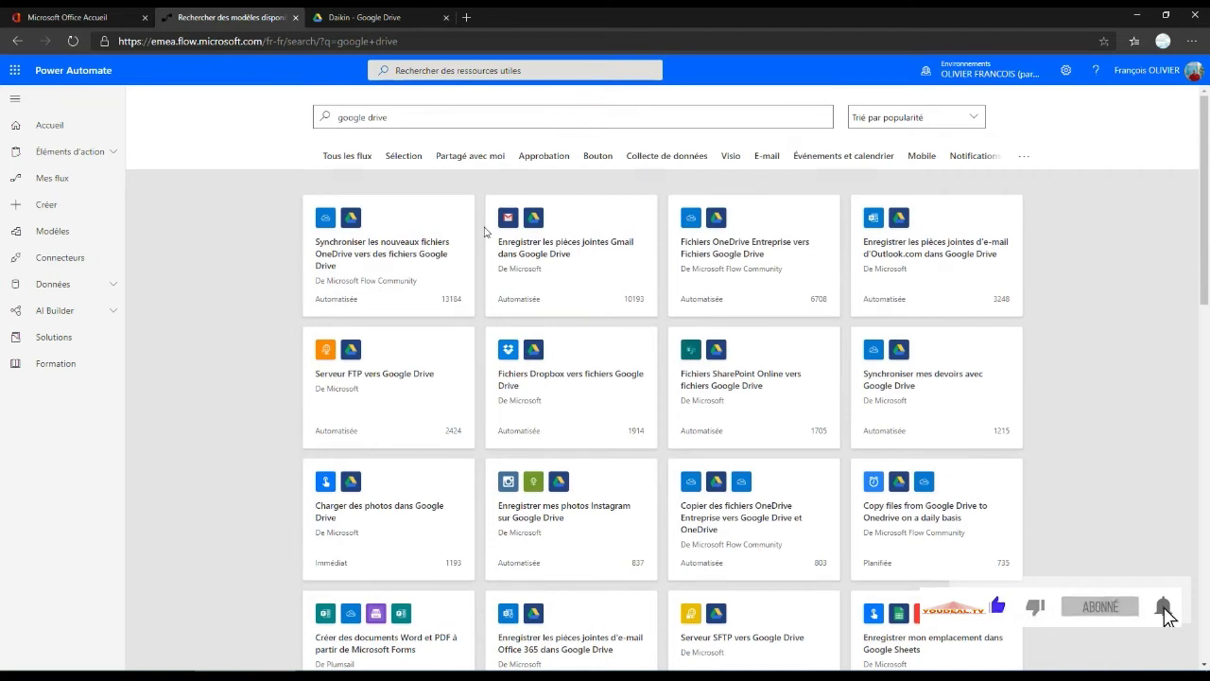
Step: Start a new scheduled flow (Flux planifié) from scratch and name it "Synchro Google Drive vers OneDrive"
click(46, 208)
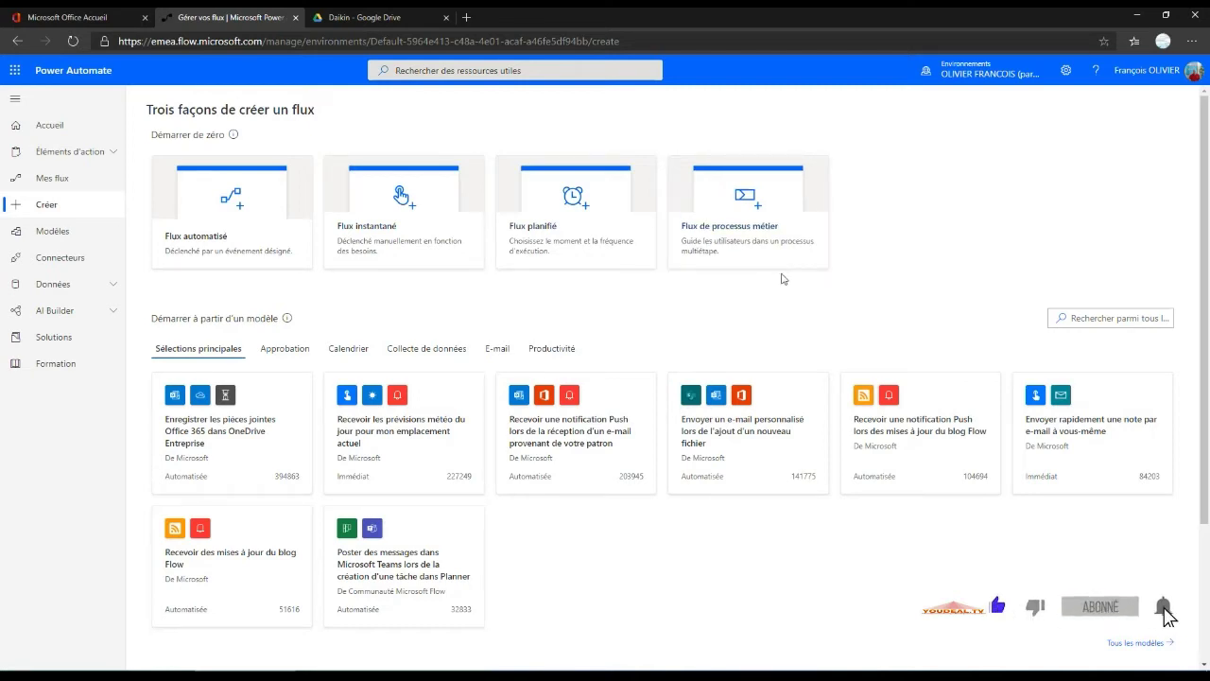
click(566, 244)
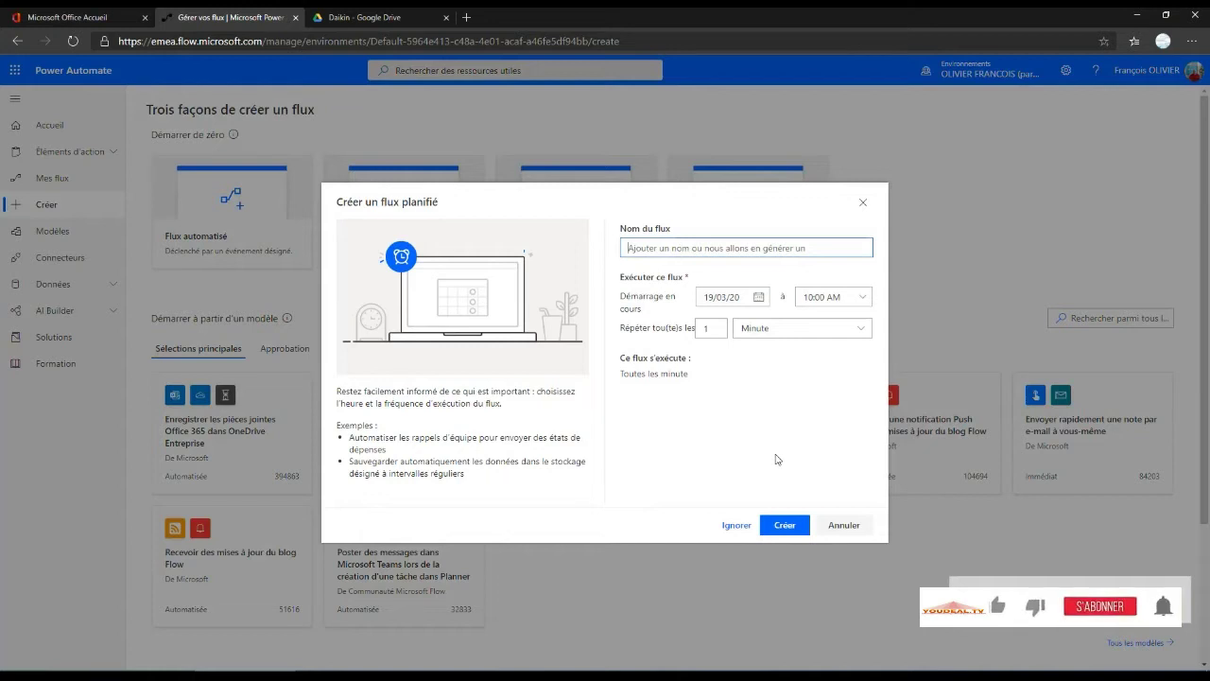
text(Syn)
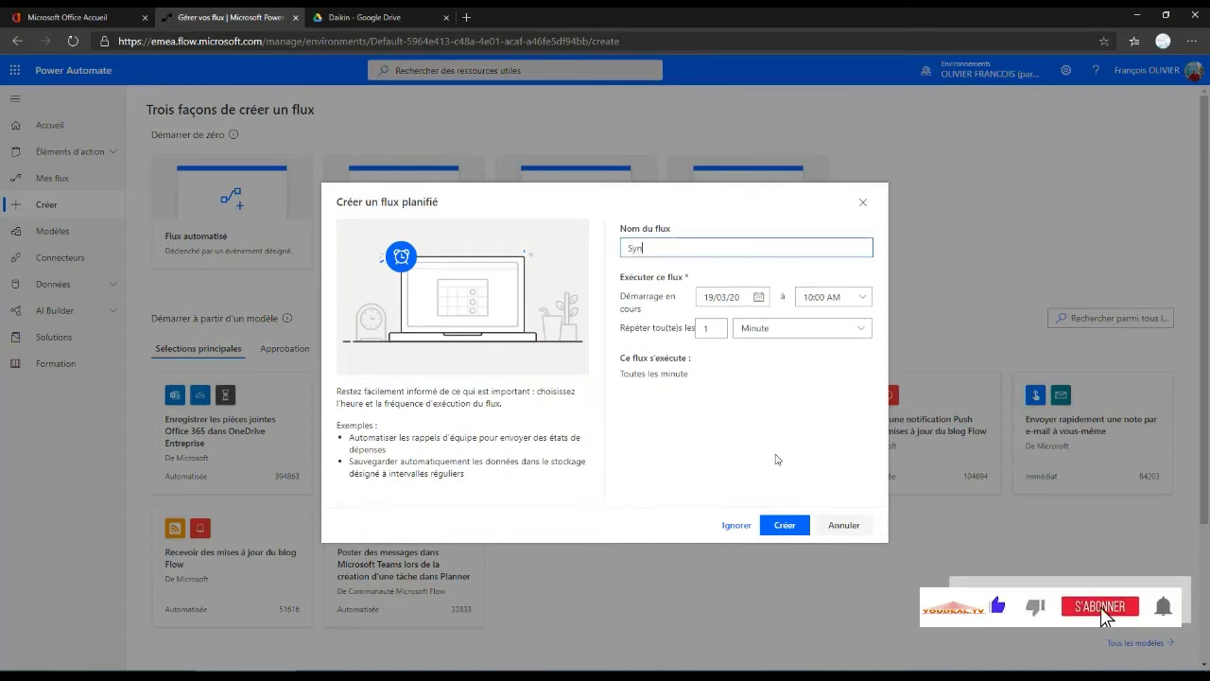
text(chro Google Drive vers OneDrive)
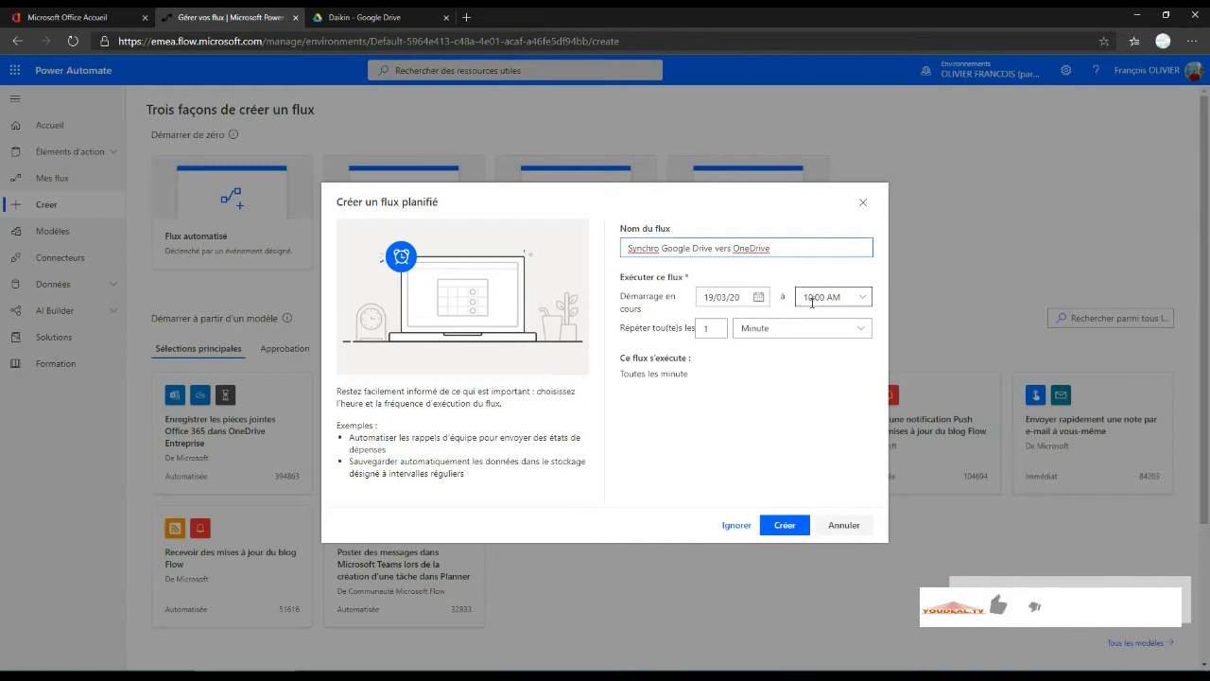
Step: Set the scheduled flow's start time to 06:00 PM
click(870, 300)
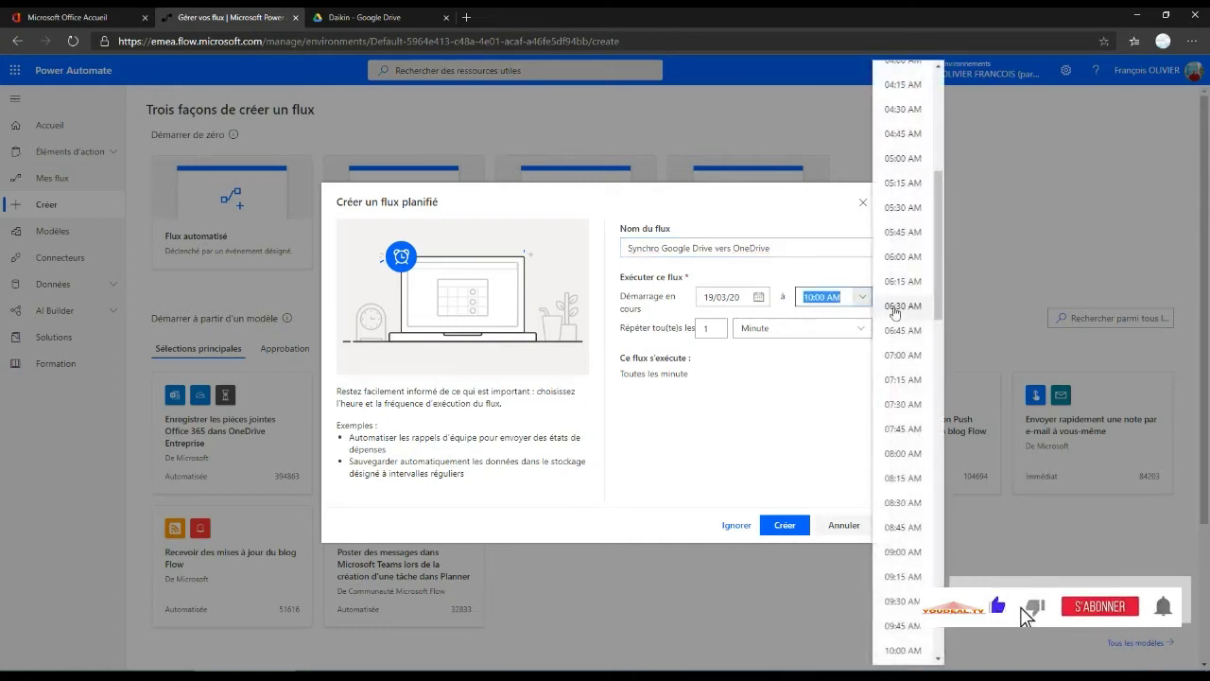
drag(942, 303, 926, 512)
click(913, 549)
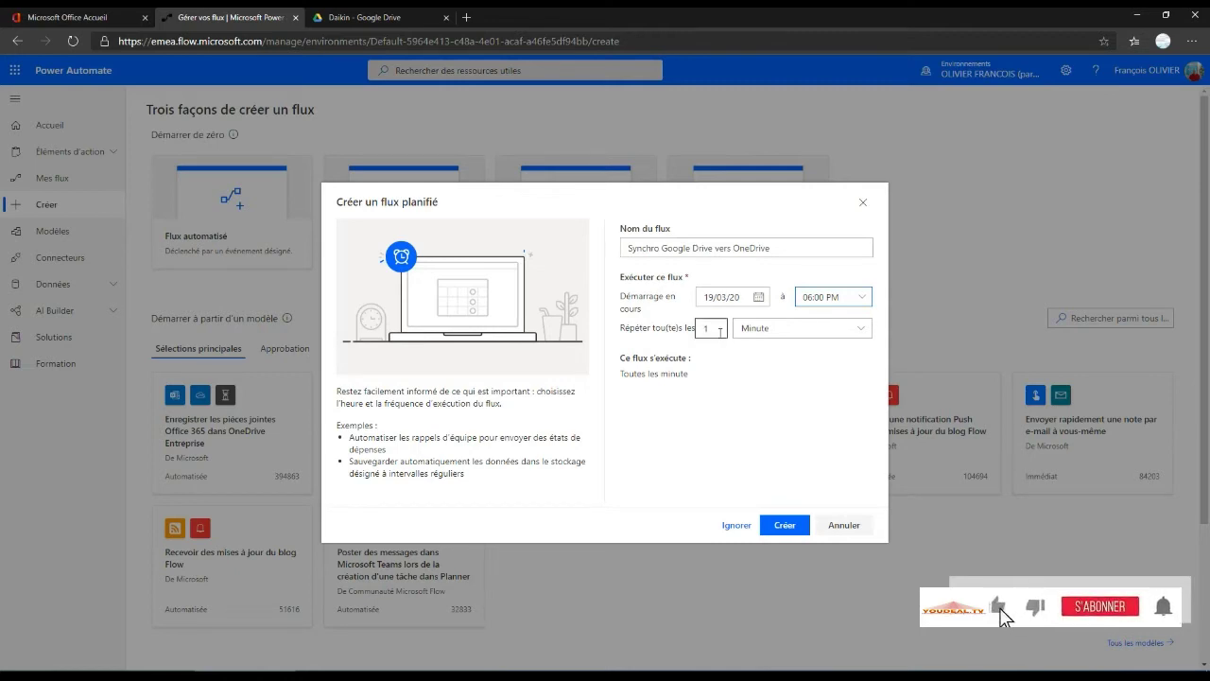
Step: Set the flow's repeat frequency to hourly (Toutes les heures)
click(857, 333)
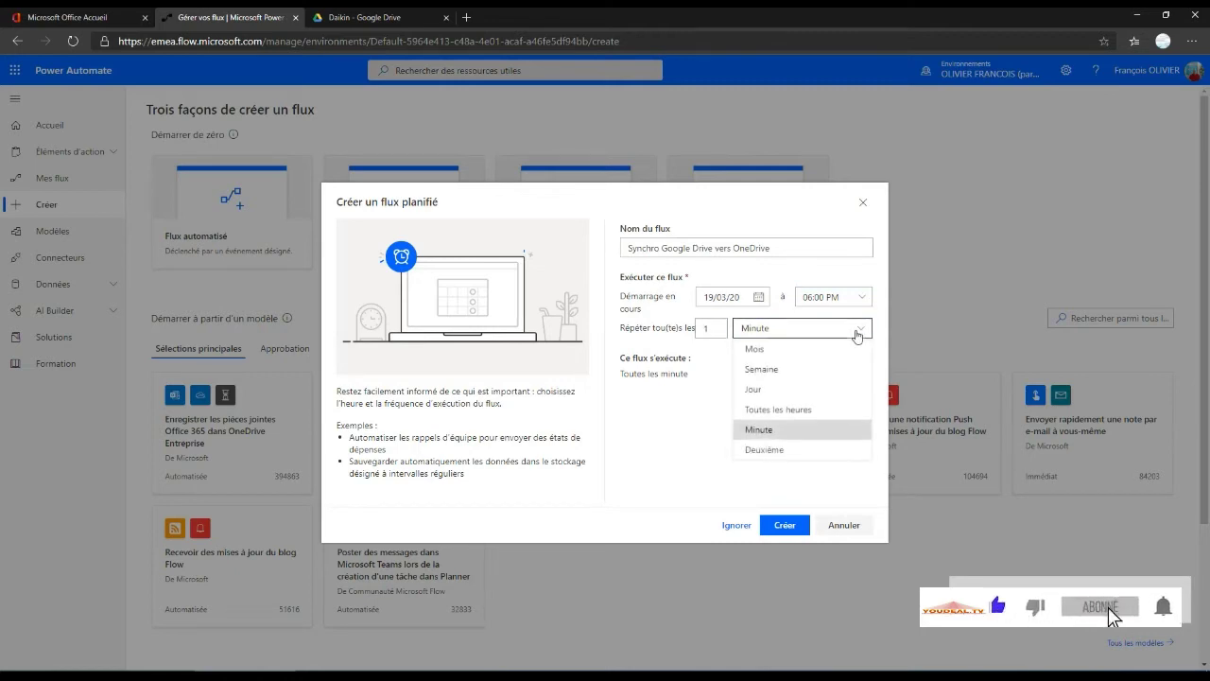
click(831, 413)
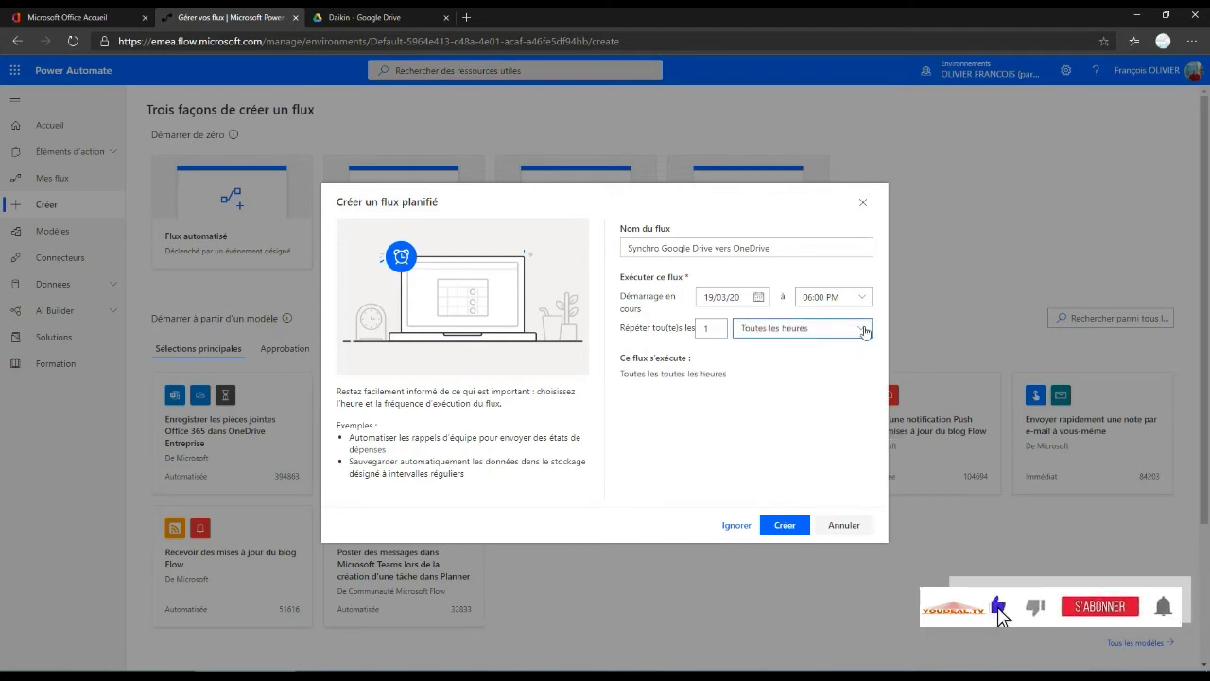
click(864, 330)
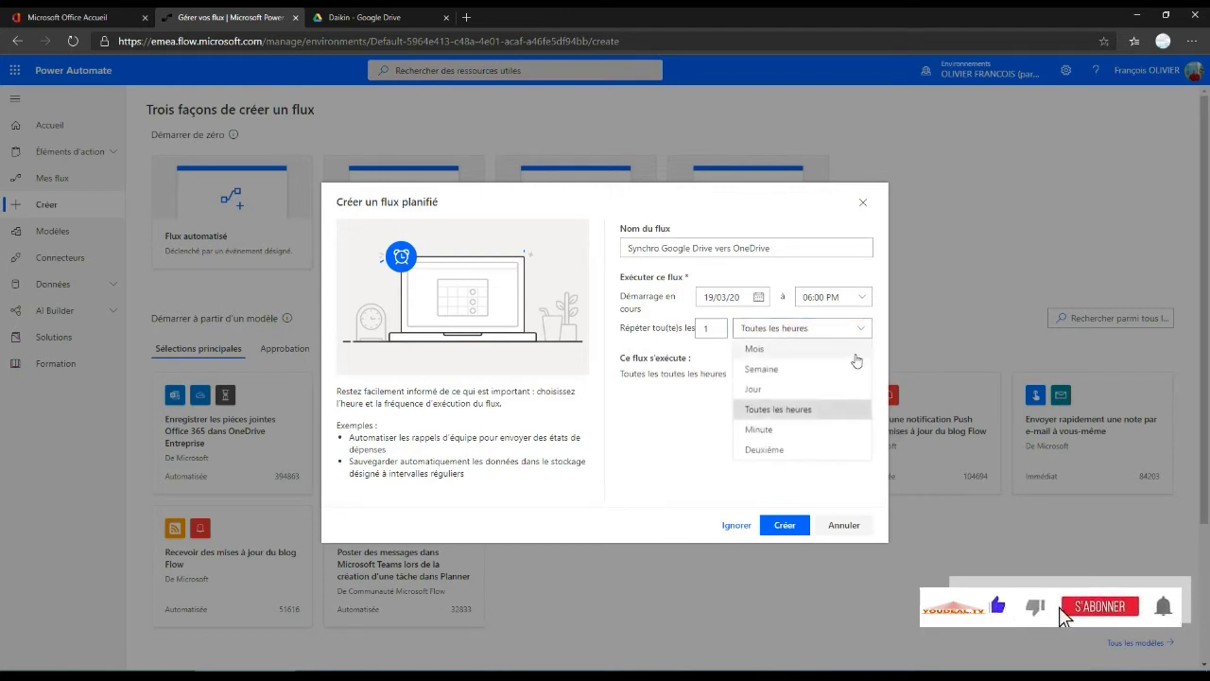
click(681, 408)
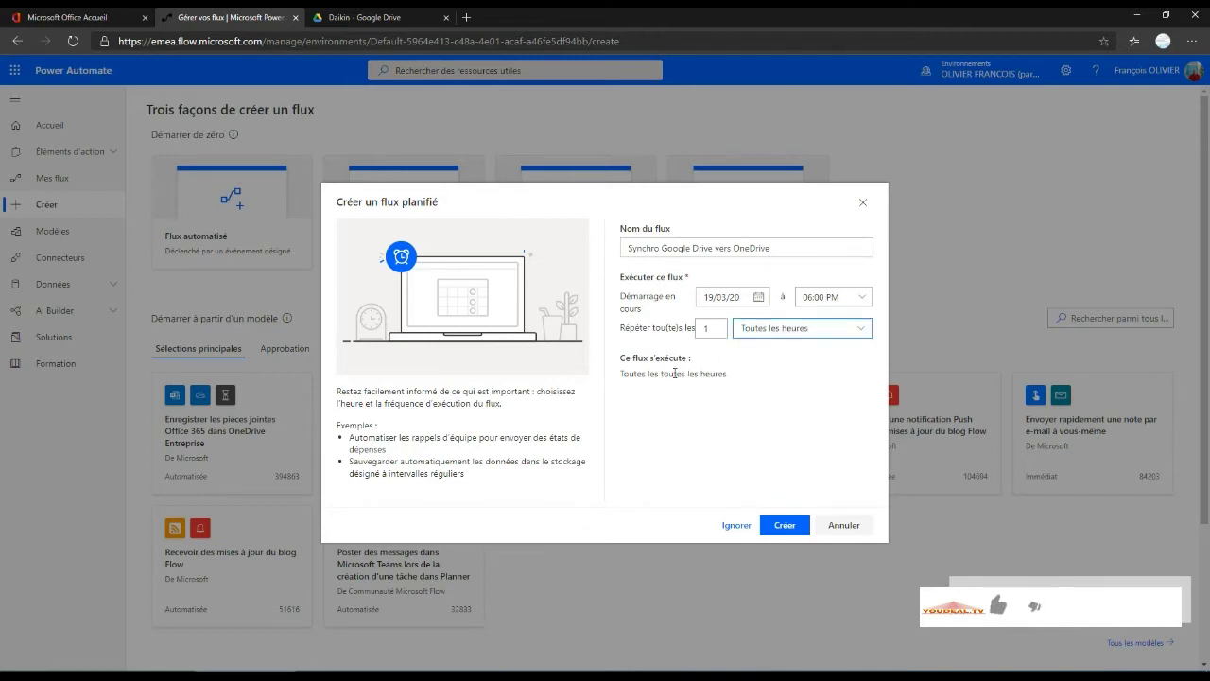
Step: Set the flow's repeat frequency to daily (Jour) and create the flow
click(841, 328)
click(804, 388)
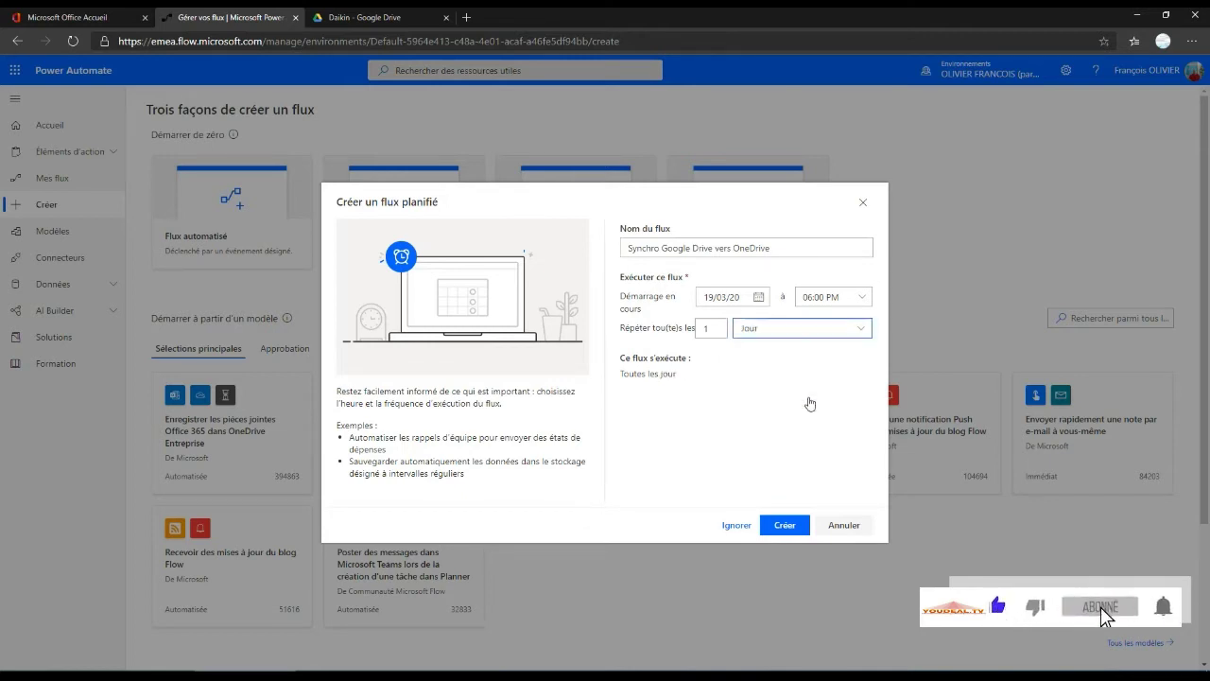
click(780, 525)
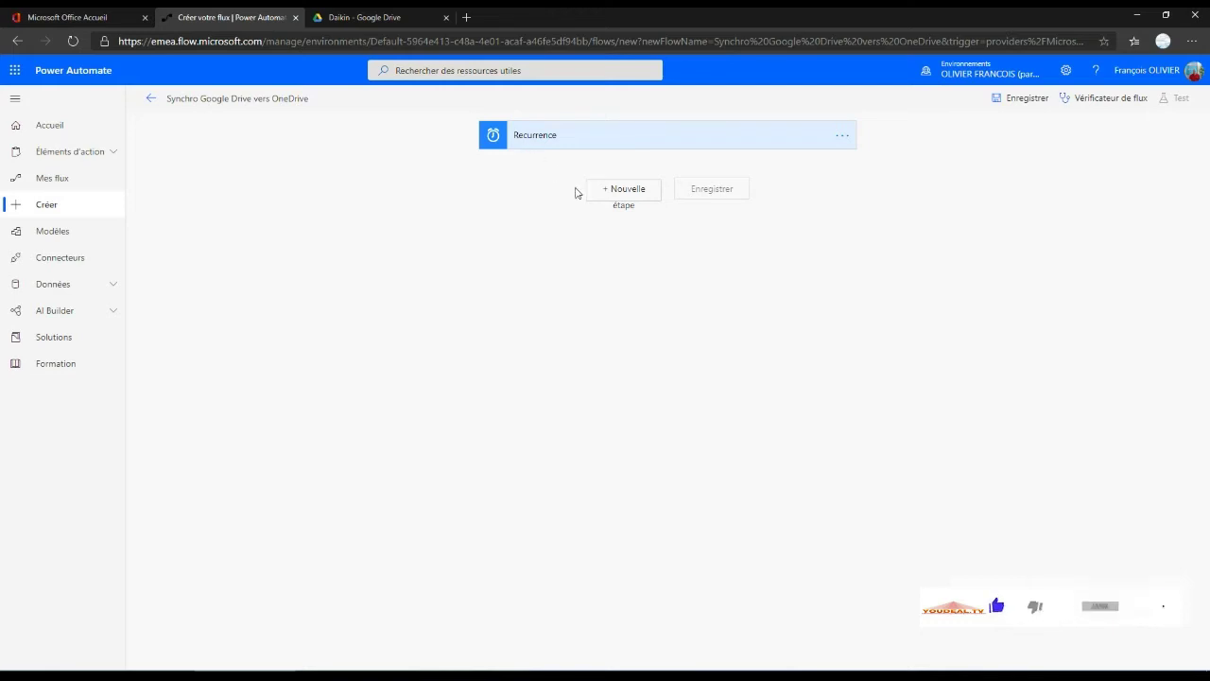
Step: Add the Google Drive action "Répertorier les fichiers dans le dossier" as a new step after the Recurrence trigger
click(624, 194)
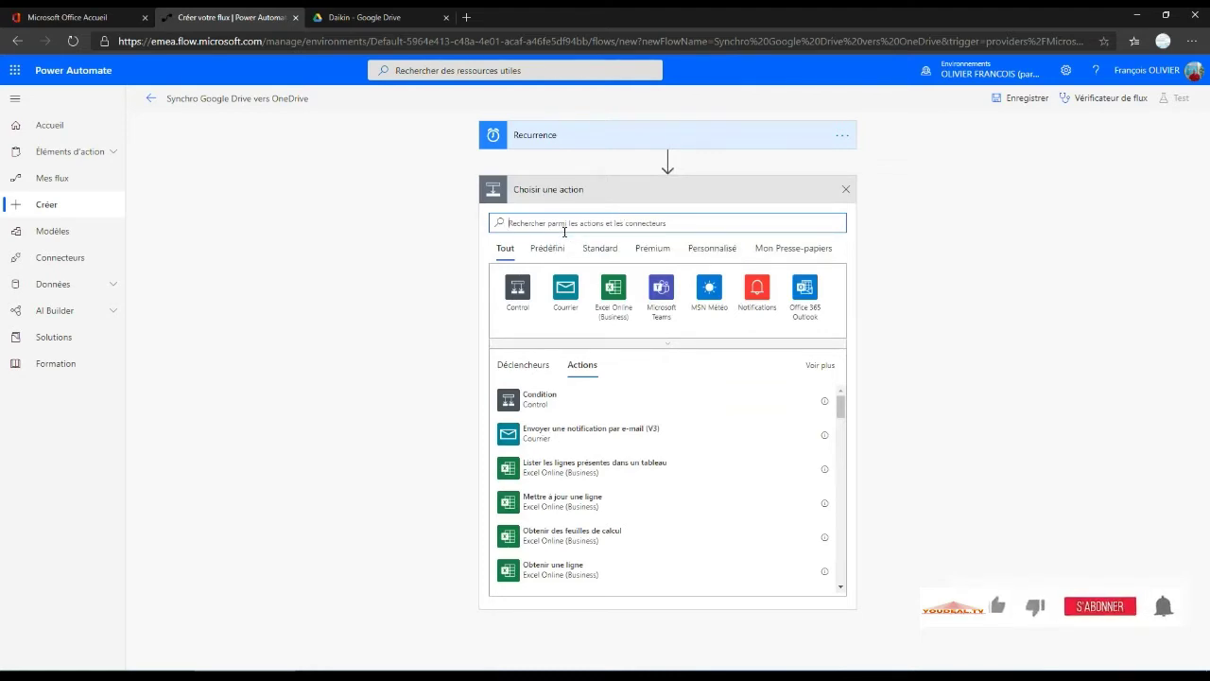
text(google)
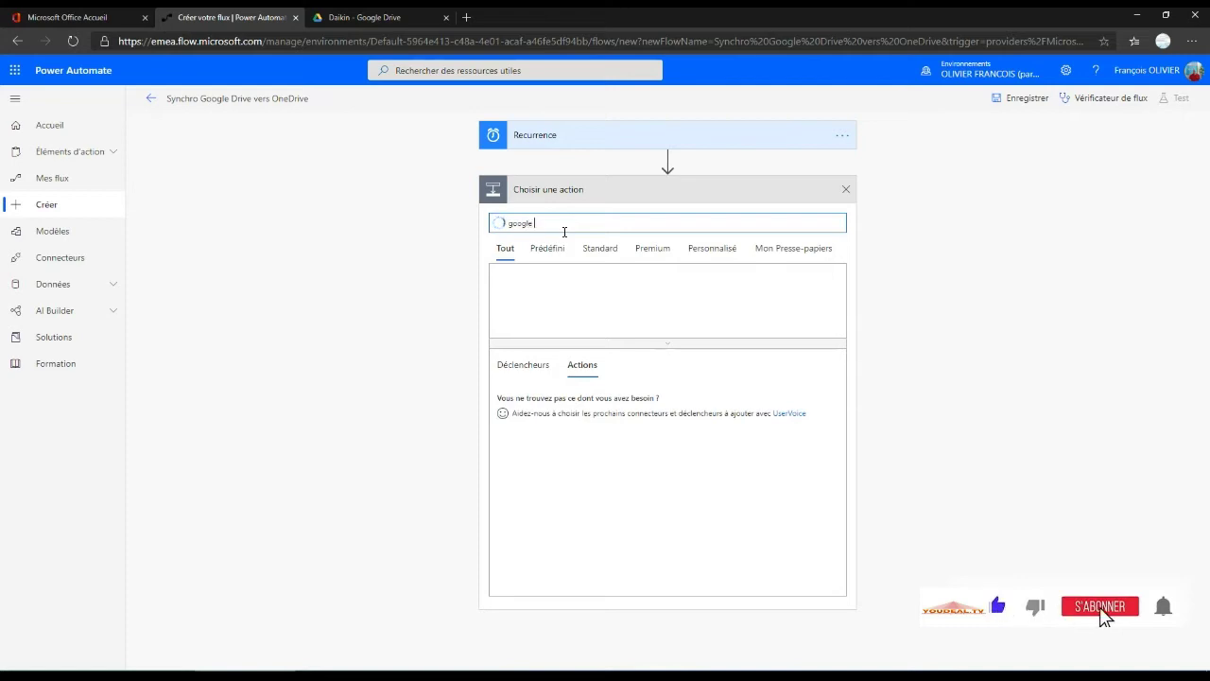
text( drive)
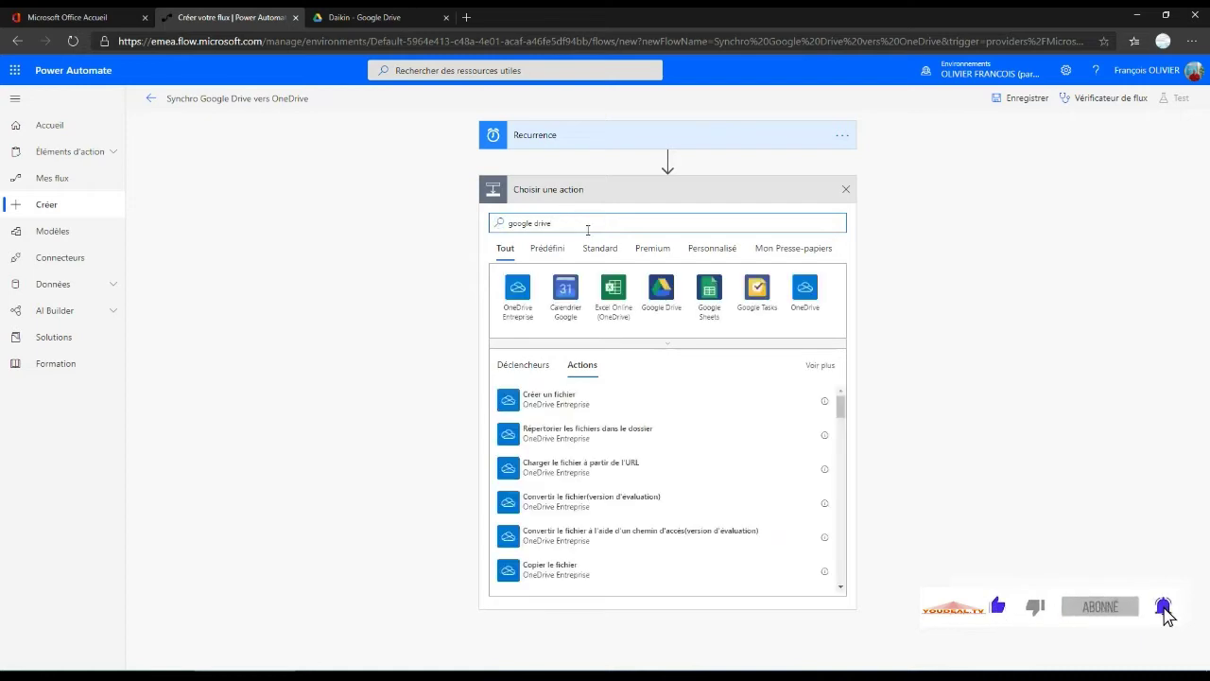
click(661, 288)
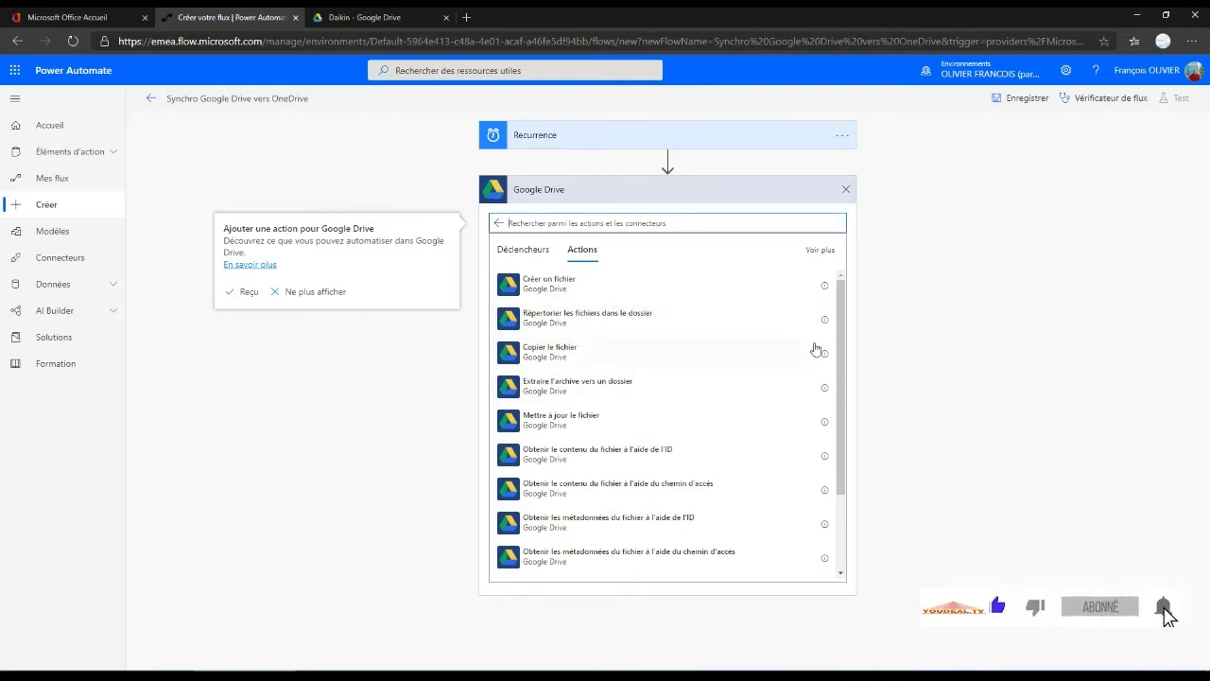
mouse_move(844, 334)
mouse_down()
mouse_move(844, 447)
mouse_move(857, 313)
mouse_up()
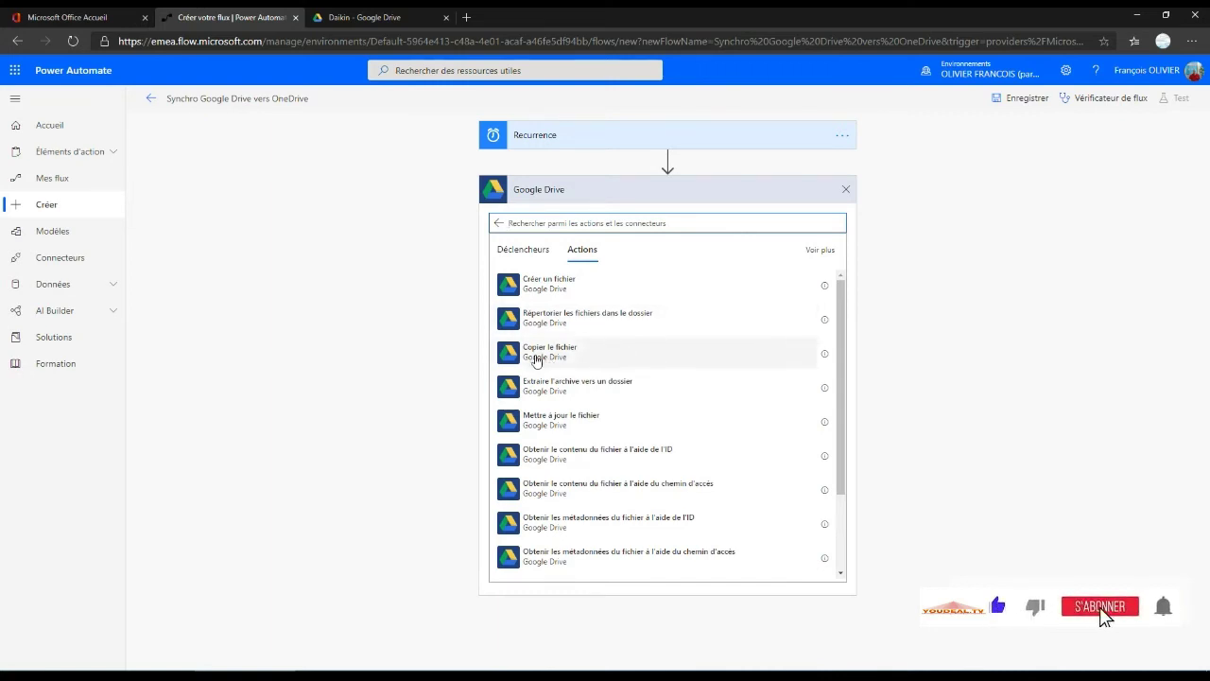
click(537, 322)
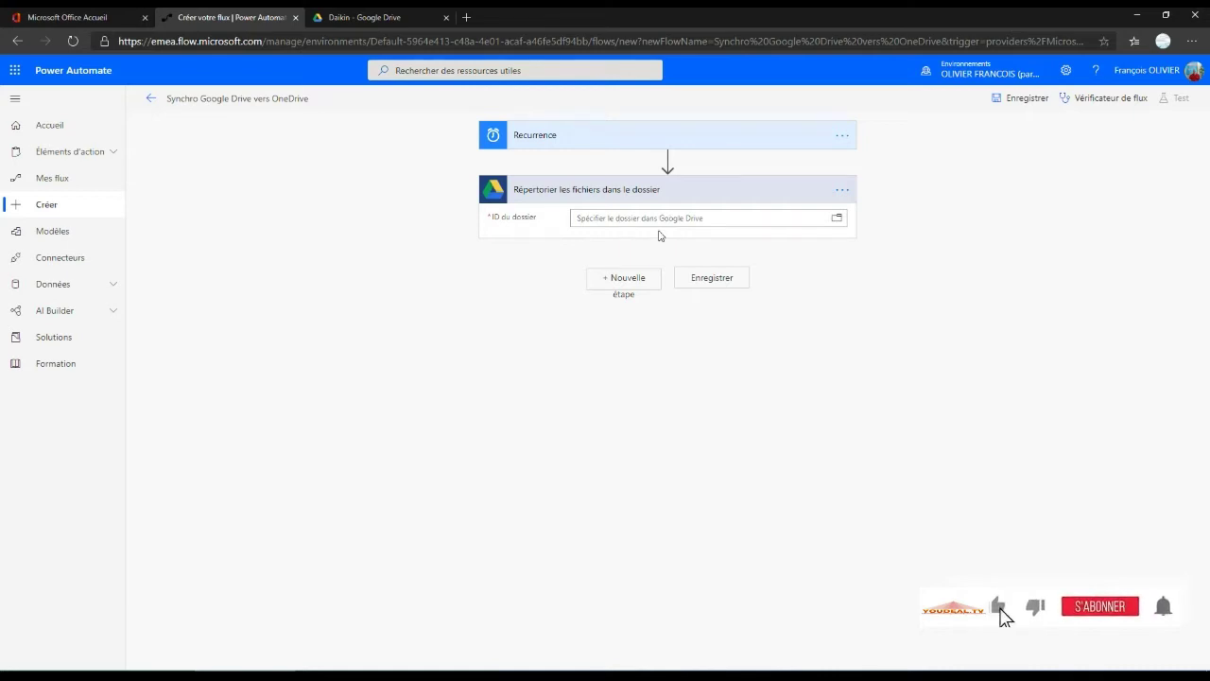
Step: Check the source folder in Google Drive, and set the file-listing action's folder ID to the Daikin folder inside GoogleDrive
click(405, 20)
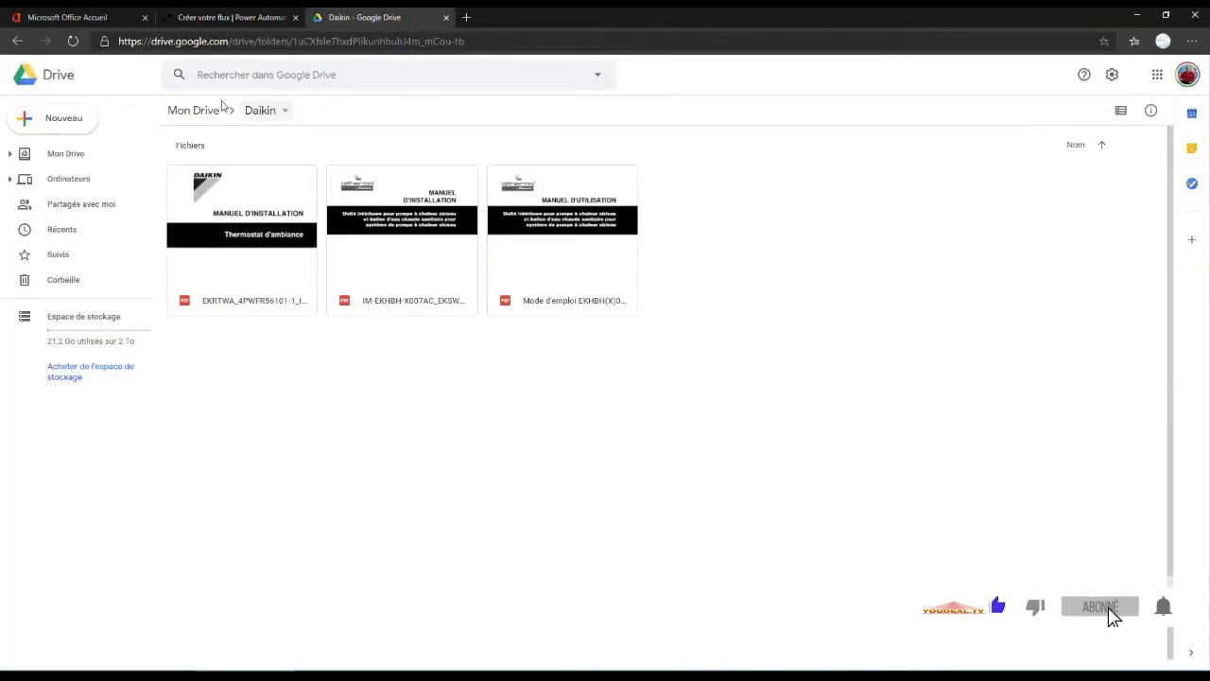
click(228, 13)
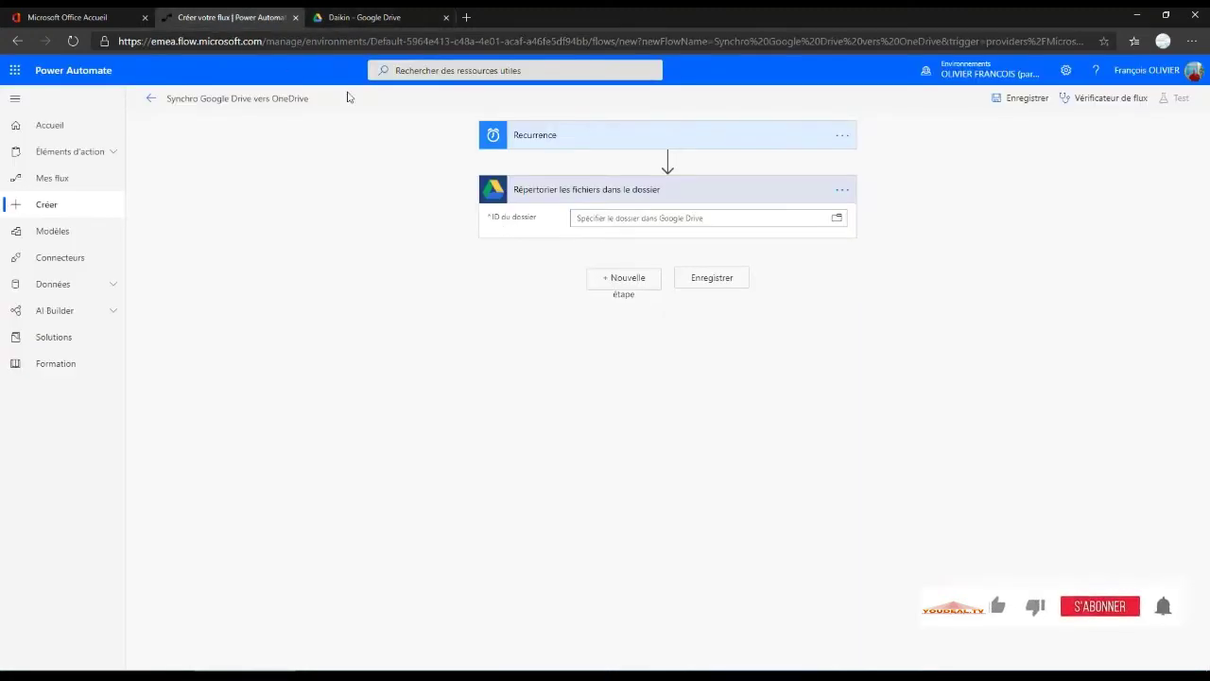
click(838, 220)
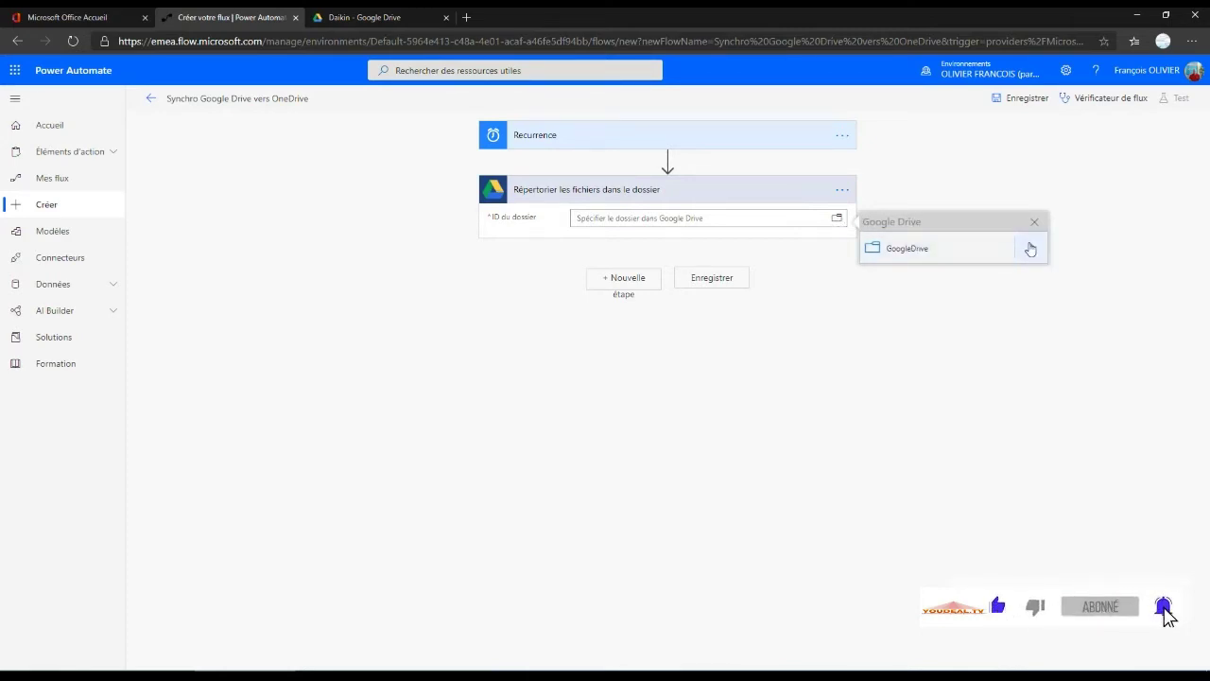
click(1031, 251)
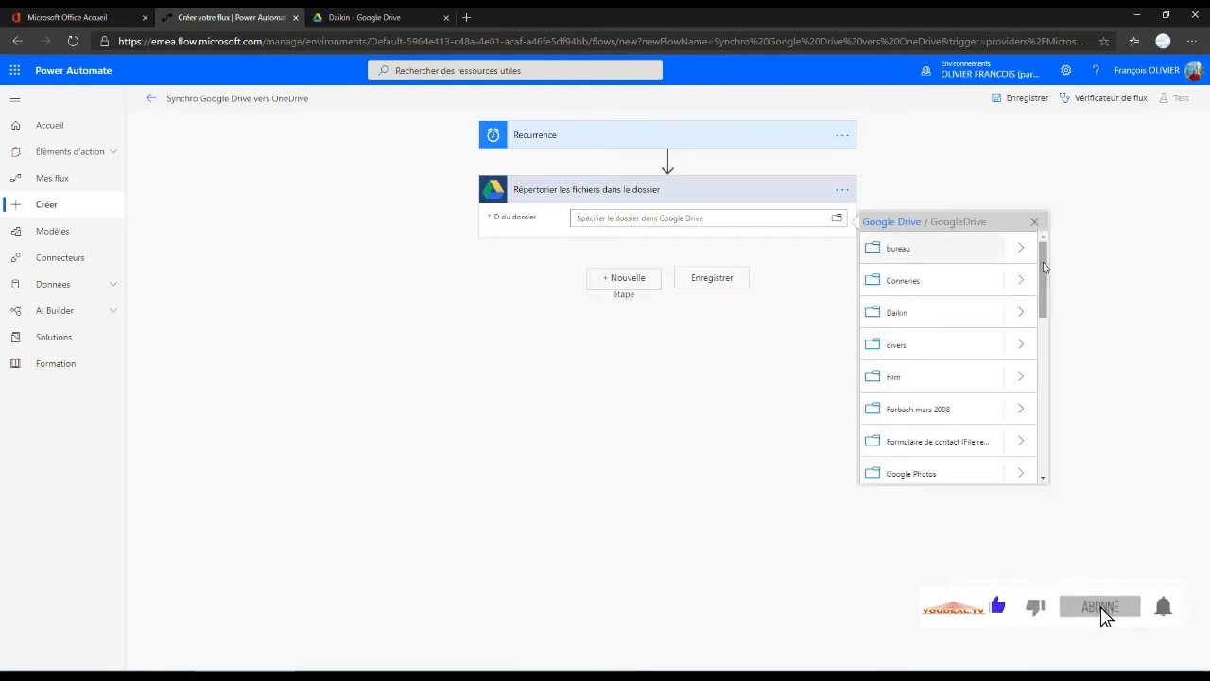
mouse_move(1045, 266)
mouse_down()
mouse_move(1044, 421)
mouse_move(1044, 271)
mouse_up()
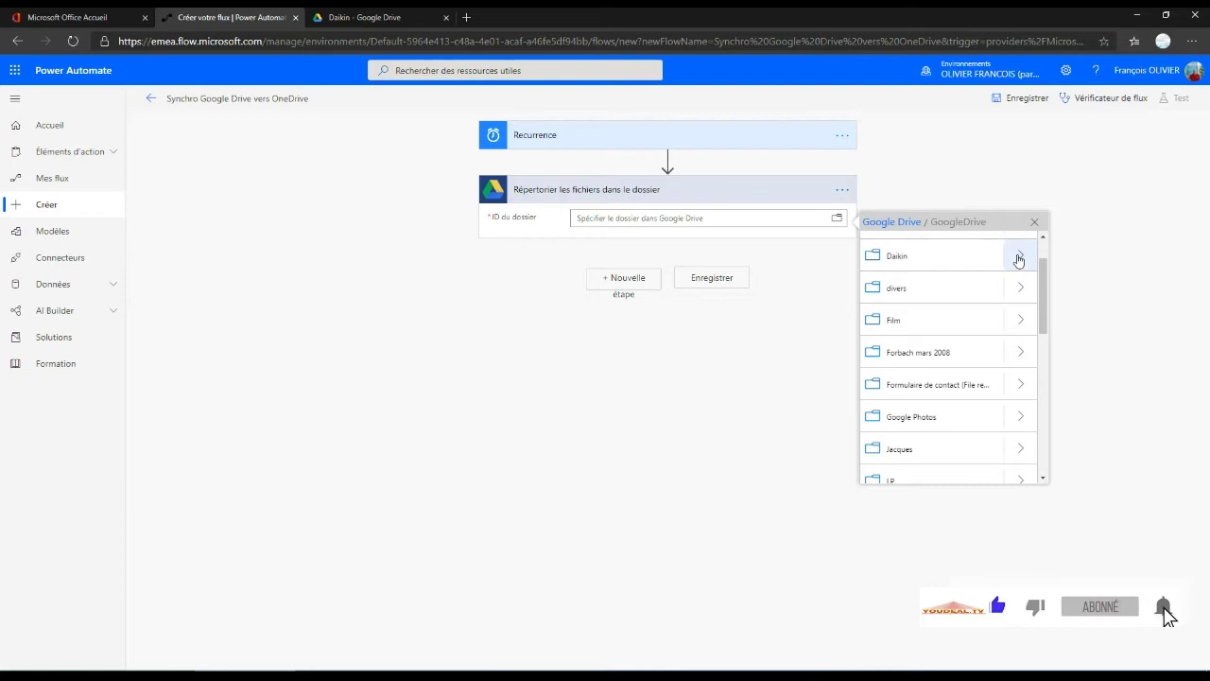
click(903, 257)
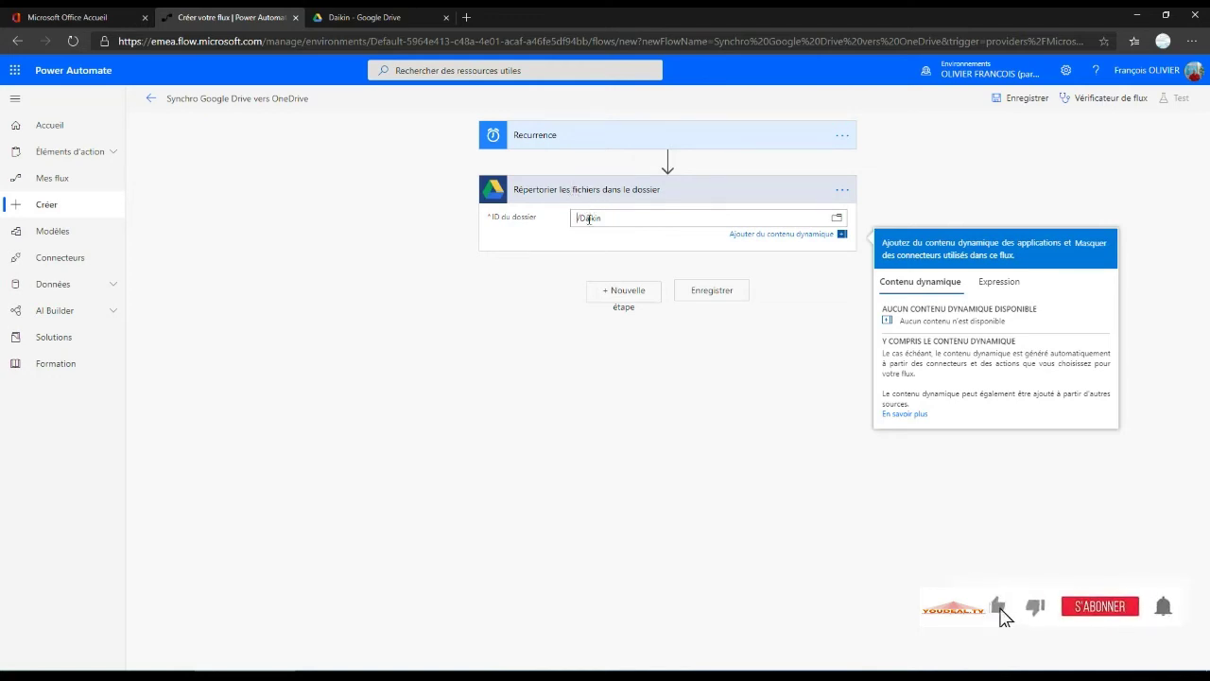
Step: Add an "Appliquer à chacun" control as a new step after the file-listing action, checking its description first
click(622, 294)
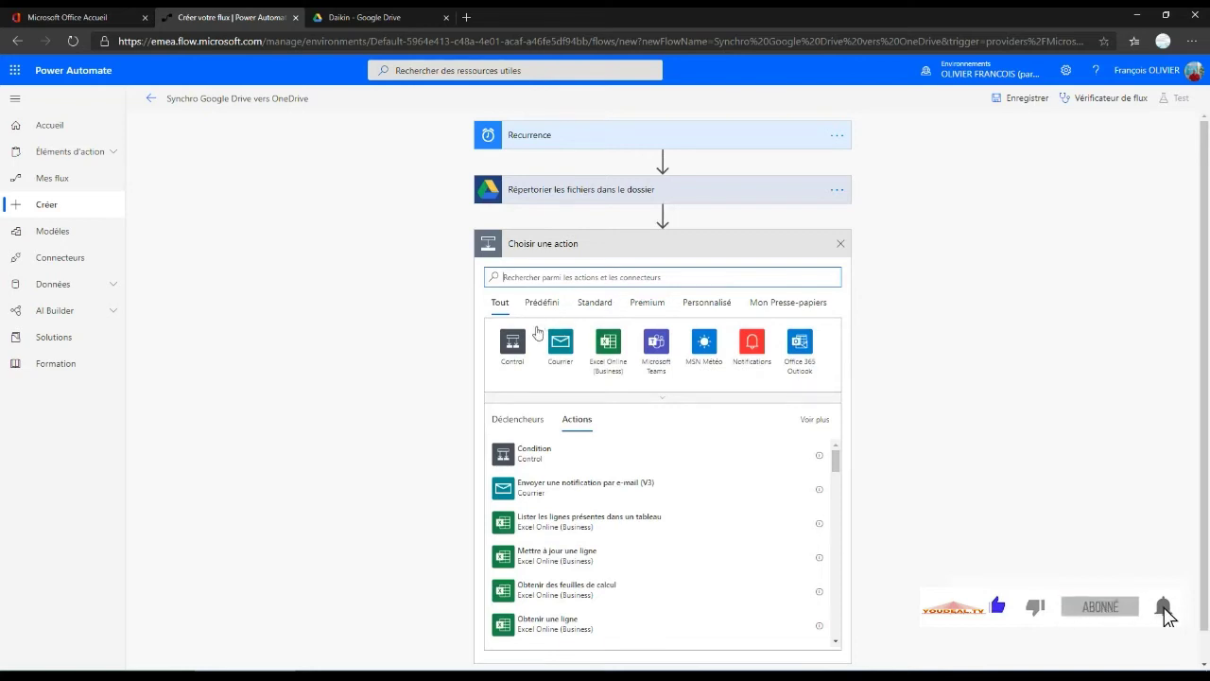
click(515, 345)
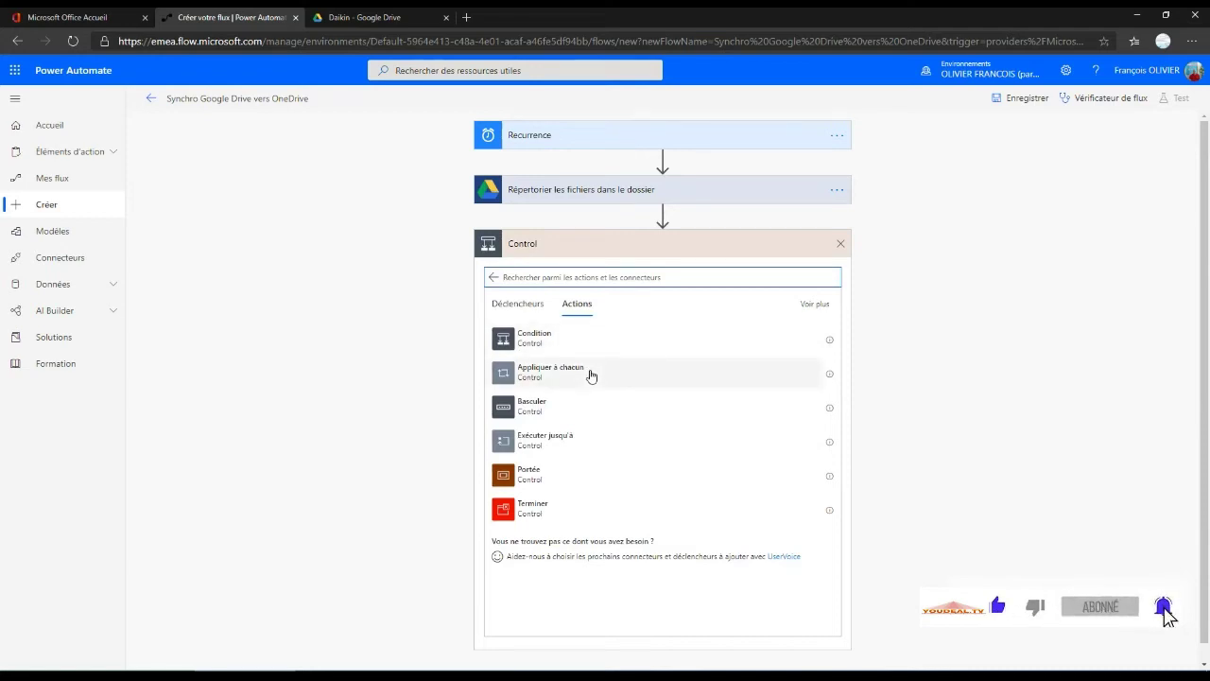
click(830, 379)
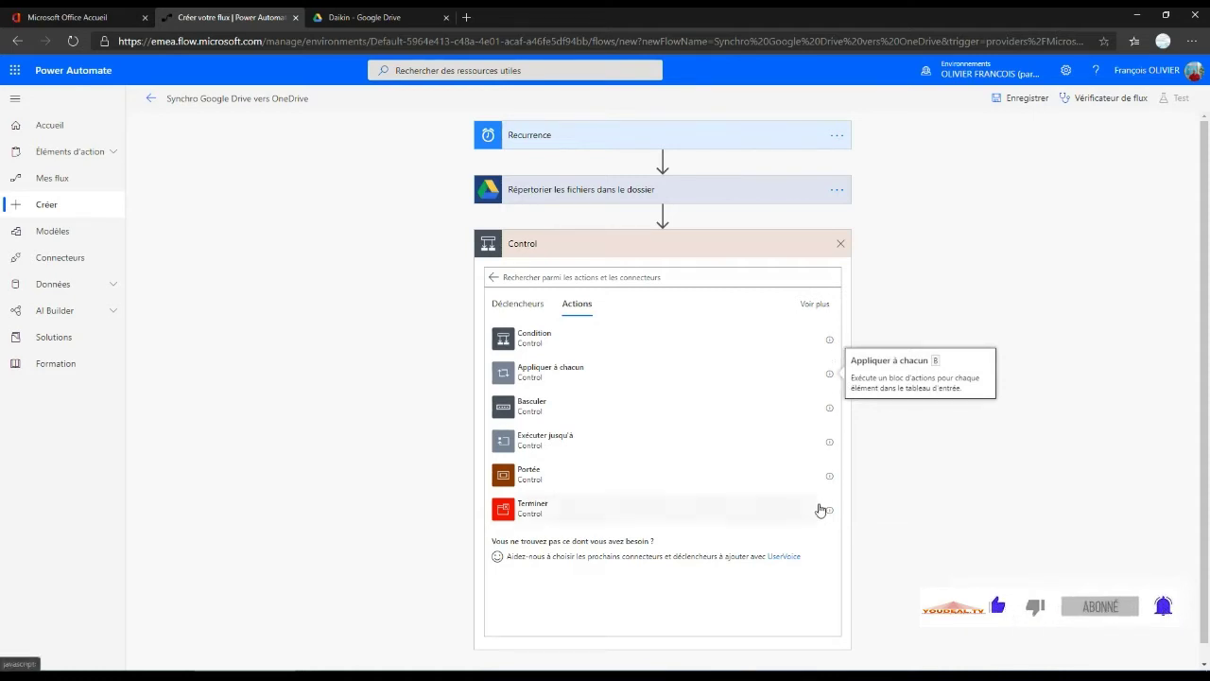
click(542, 375)
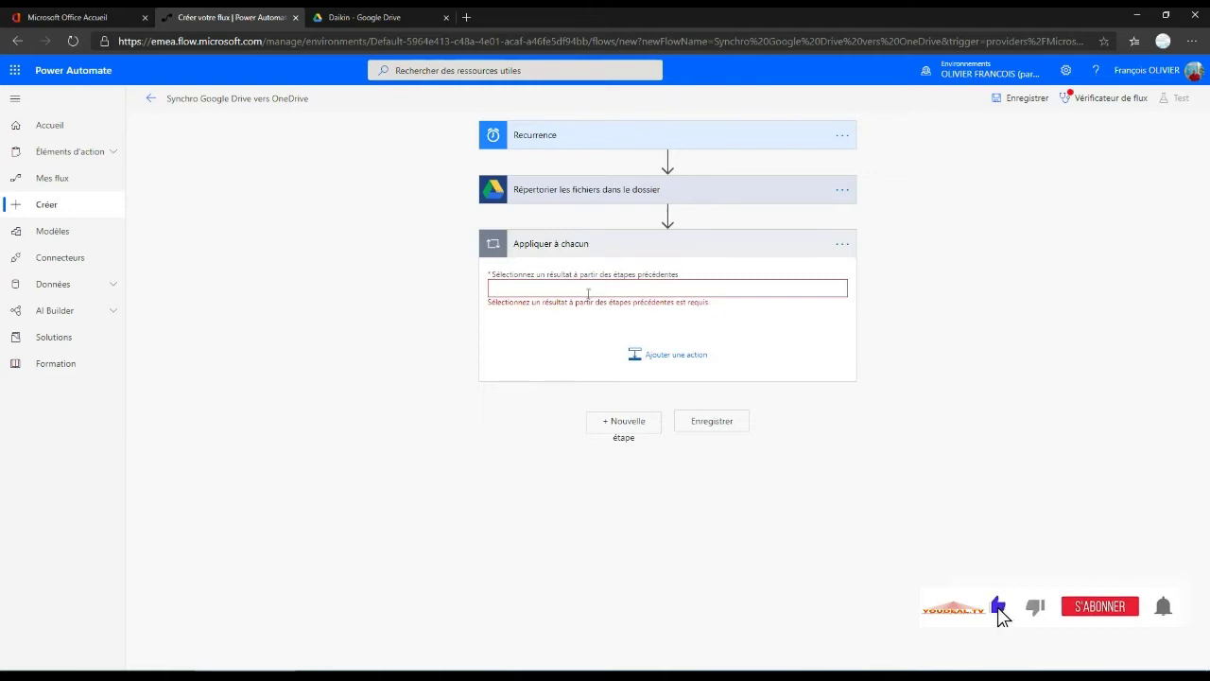
Step: Set the "Appliquer à chacun" loop's input to Corps and add the Google Drive action "Obtenir le contenu du fichier à l'aide de l'ID" inside it
click(589, 290)
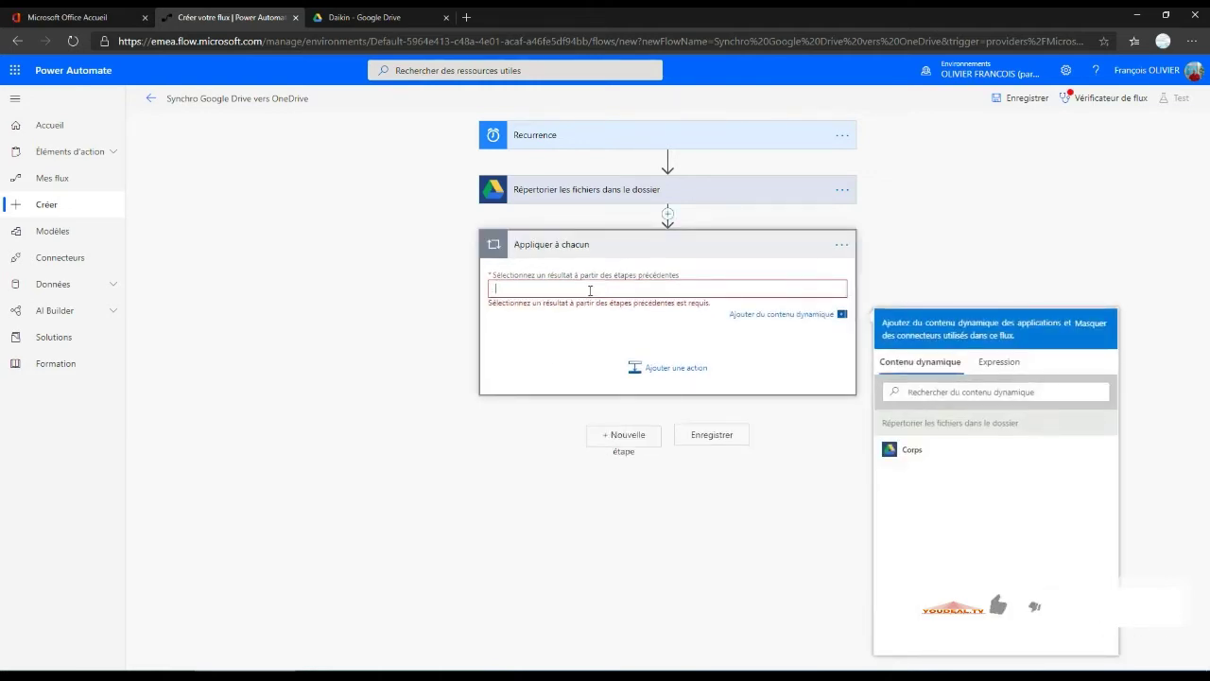
click(916, 452)
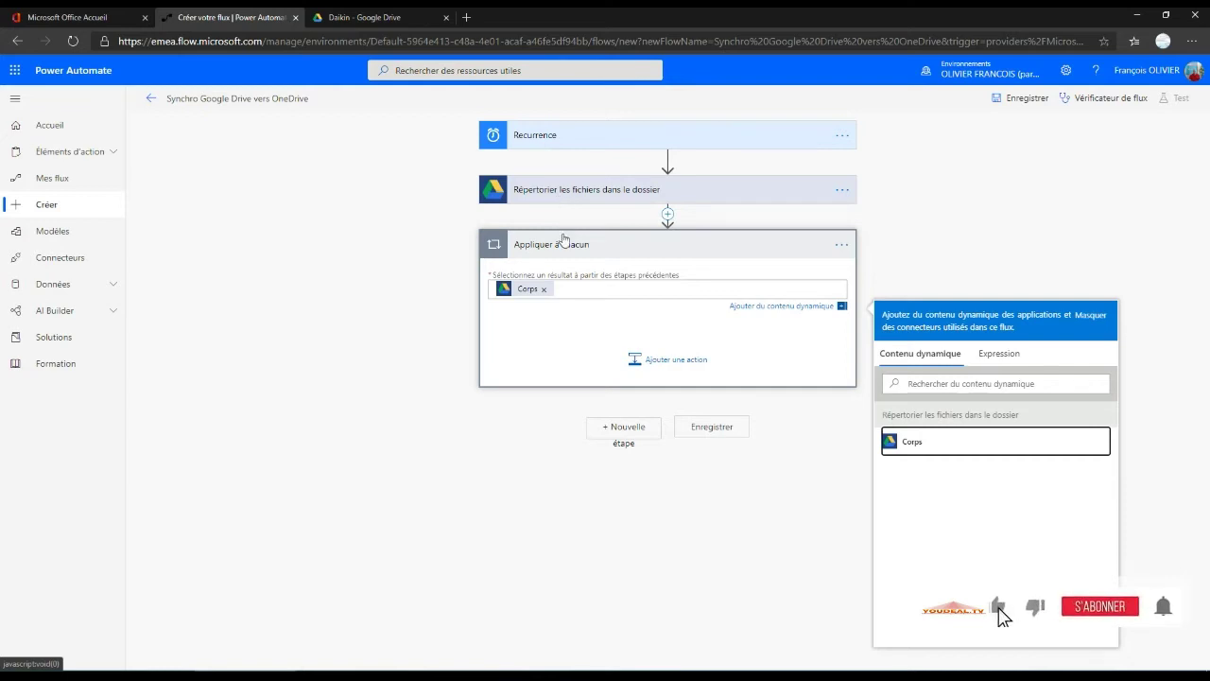
click(665, 365)
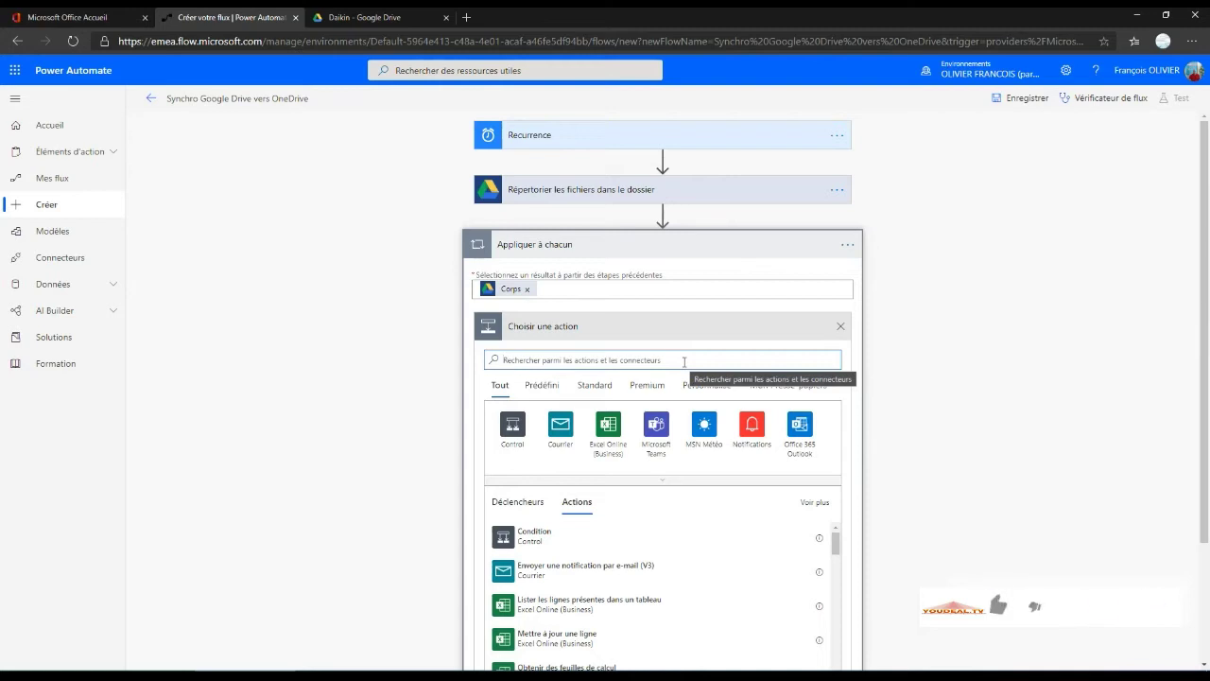
text(google)
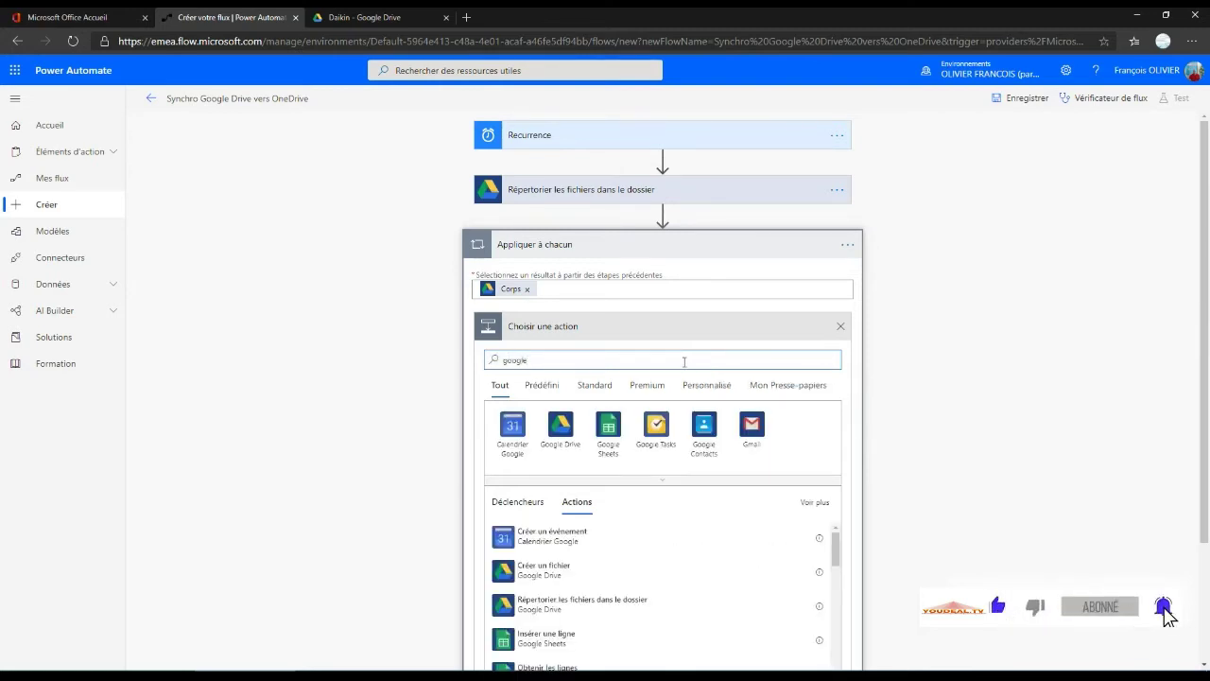
click(560, 430)
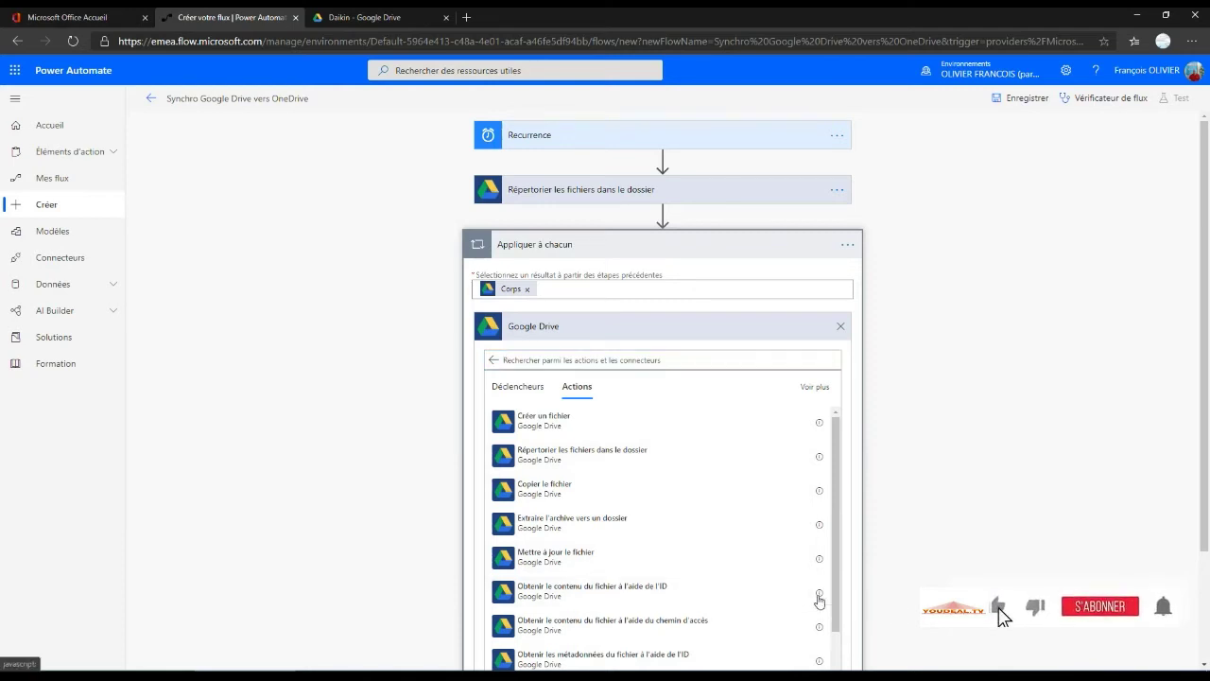
mouse_move(819, 600)
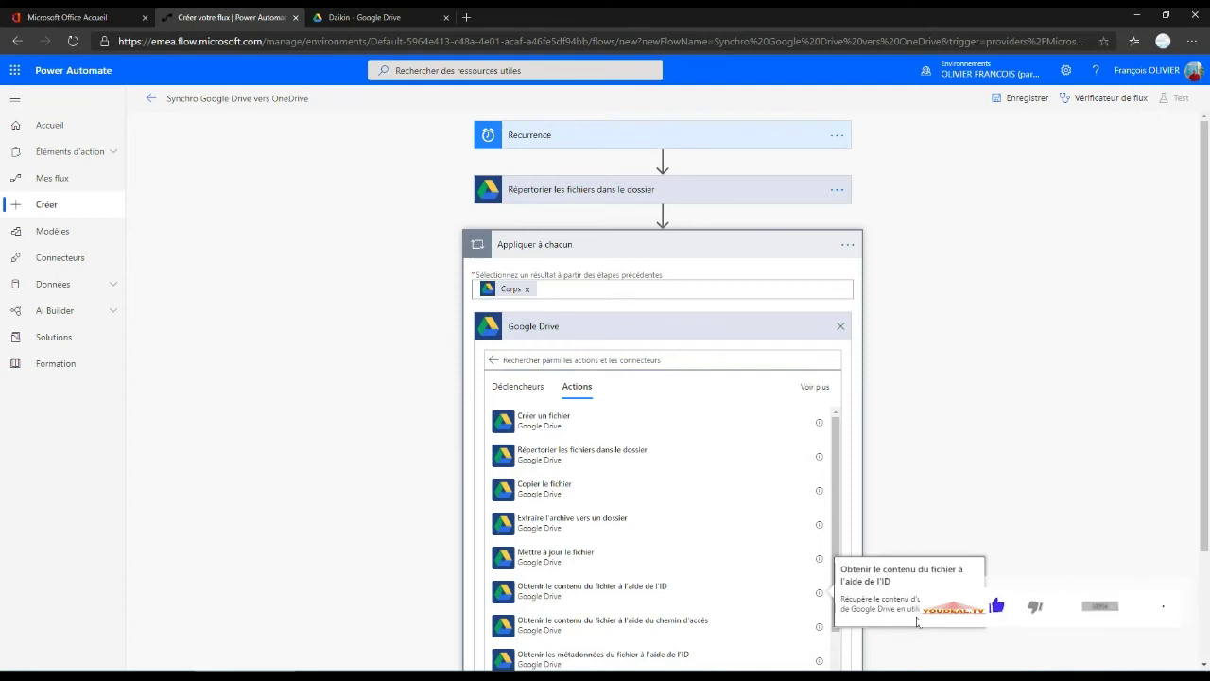
click(651, 592)
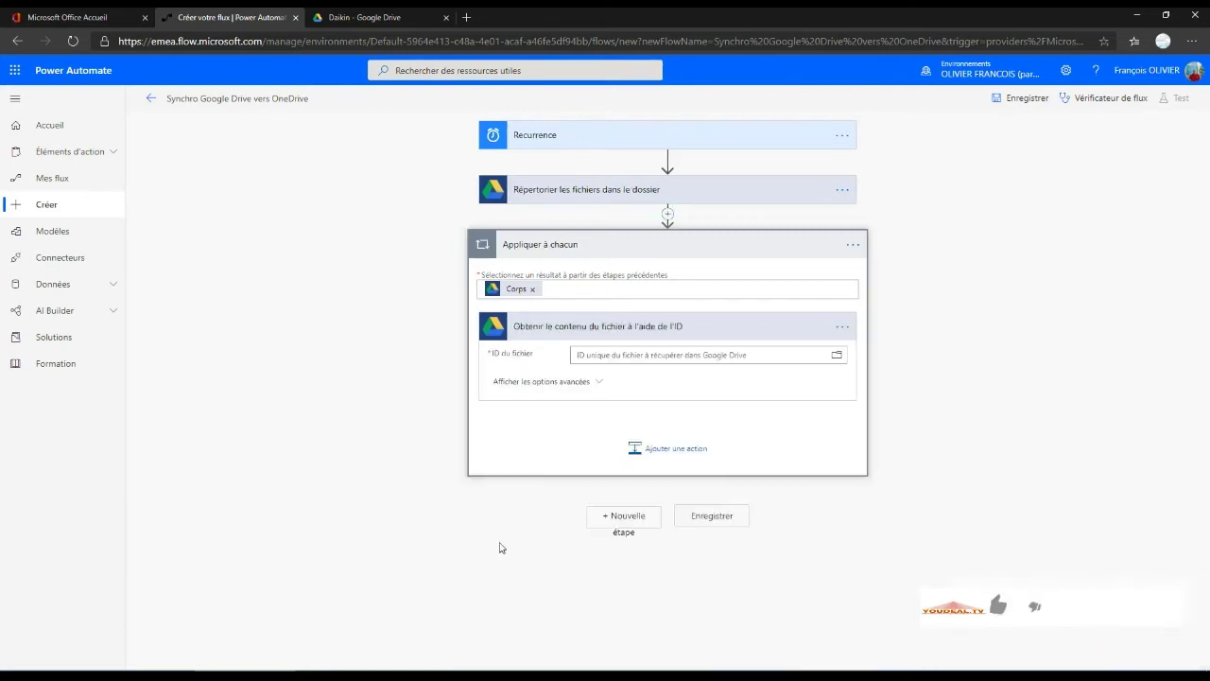
Step: Set the file ID of the Google Drive content action to the dynamic value Id from the file listing
click(633, 356)
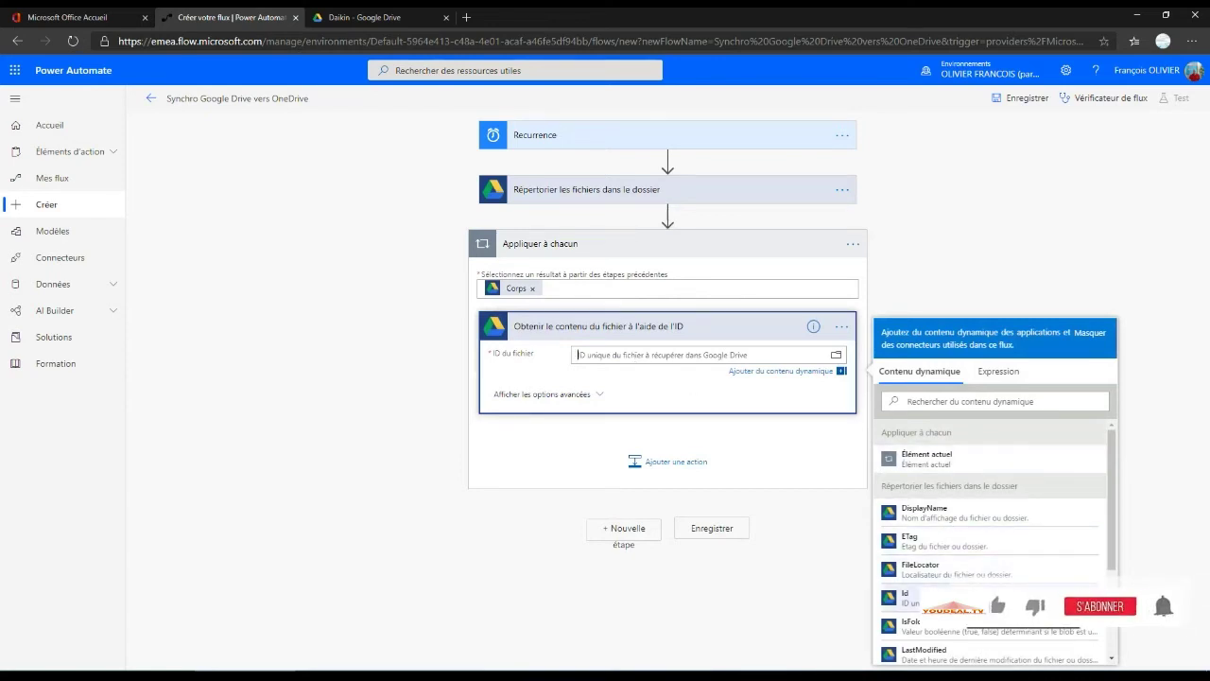
click(936, 598)
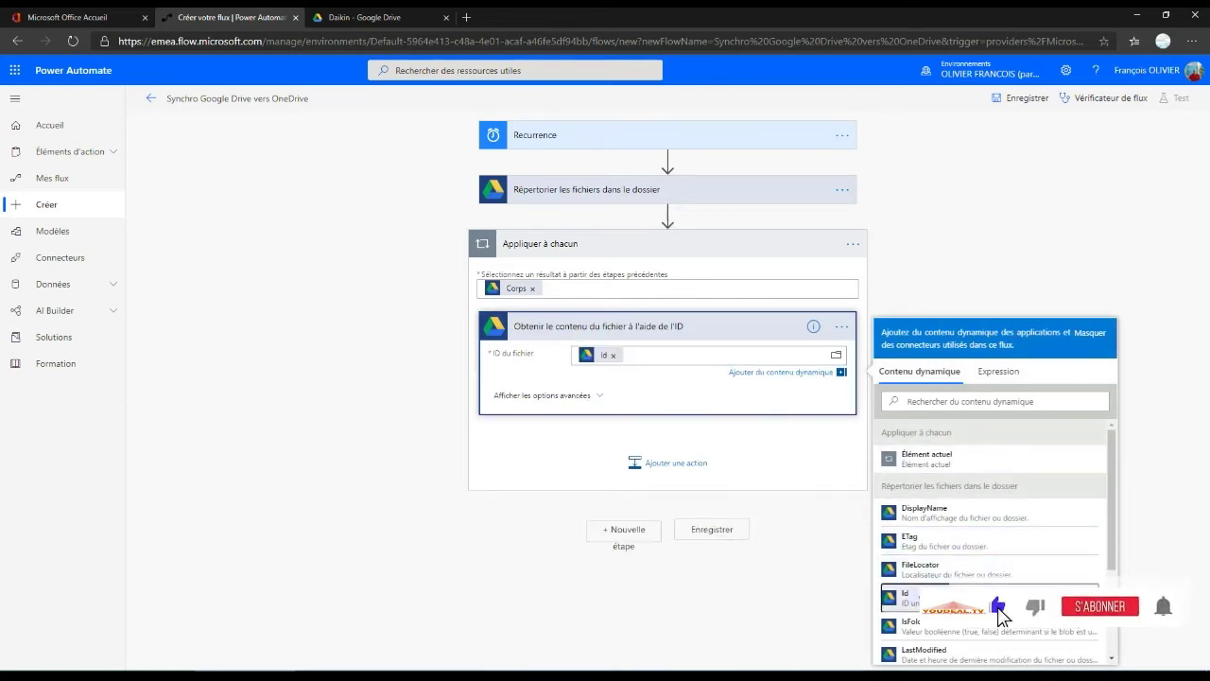
click(541, 463)
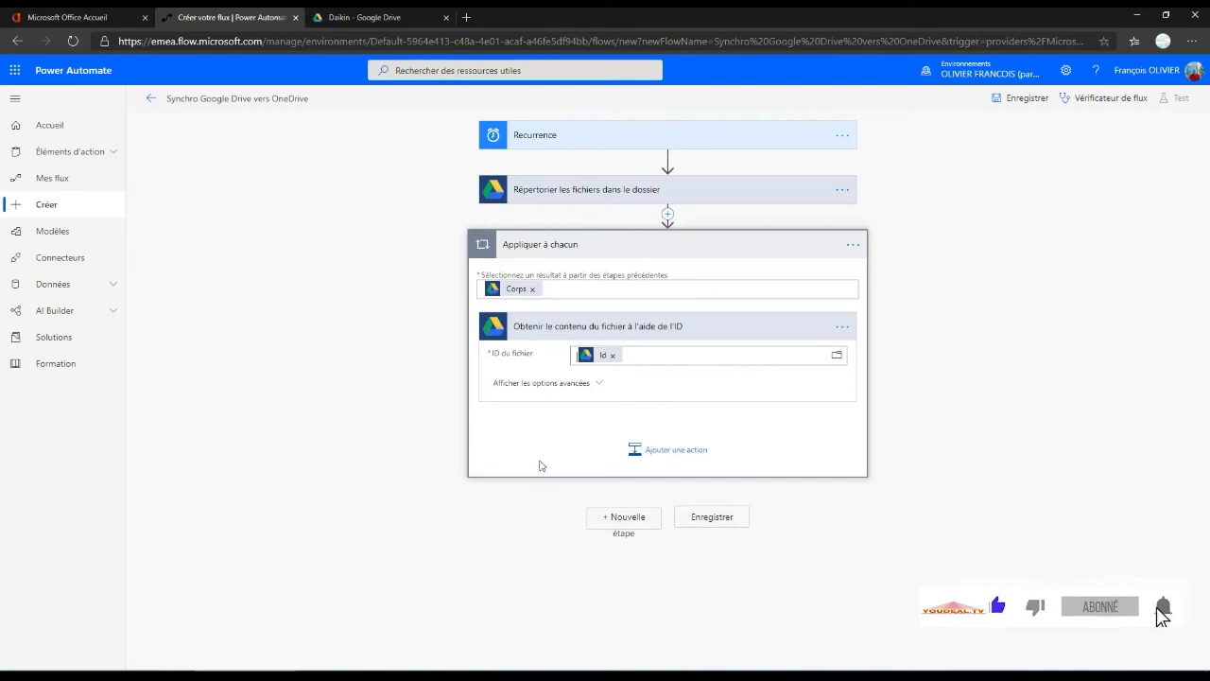
Step: Add the OneDrive Entreprise action "Créer un fichier" inside the loop after the Google Drive content action
click(665, 450)
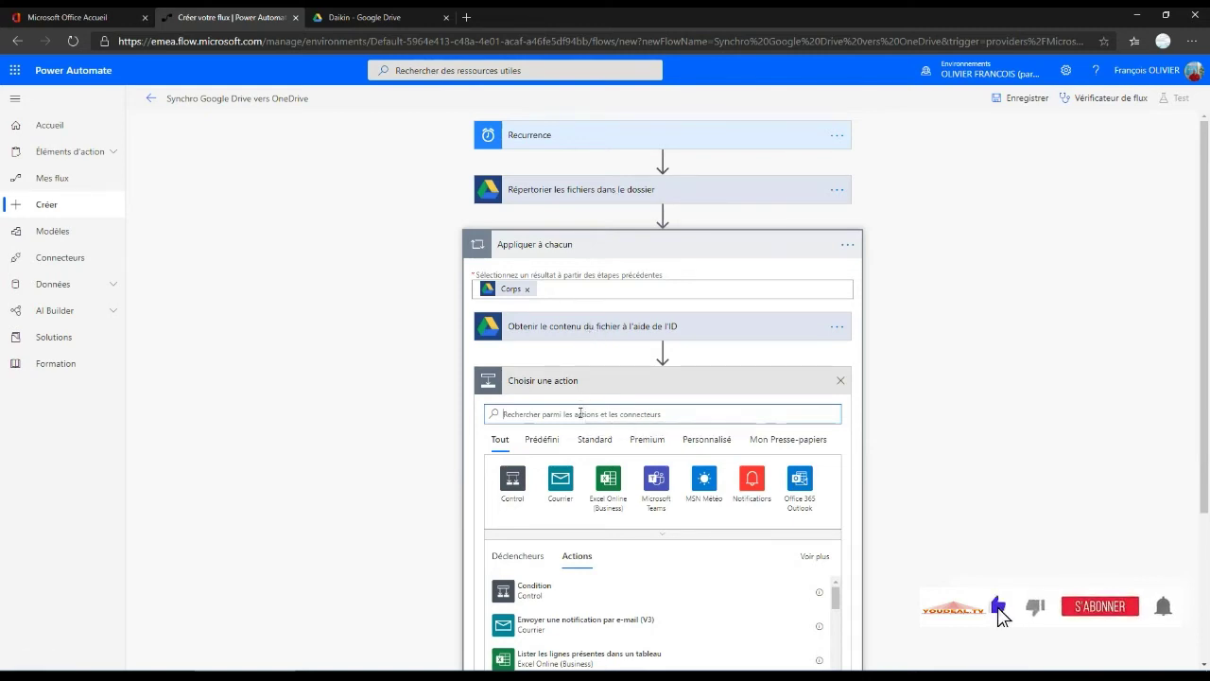
text(one)
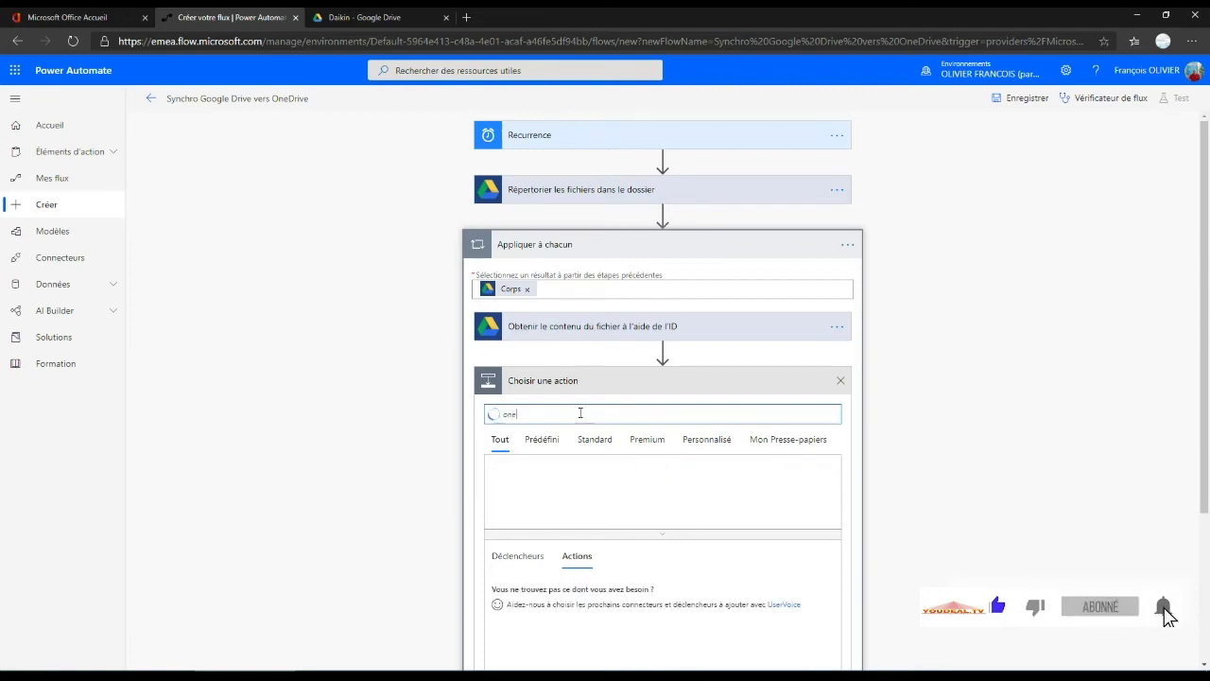
text(drive)
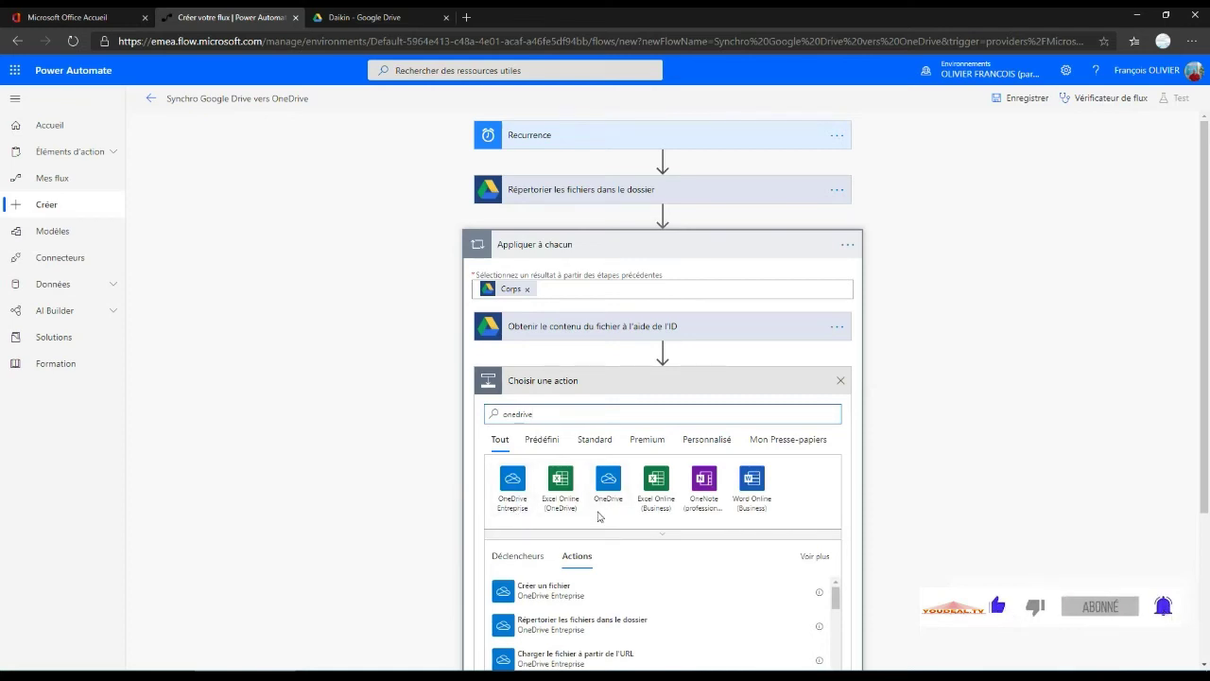
click(511, 479)
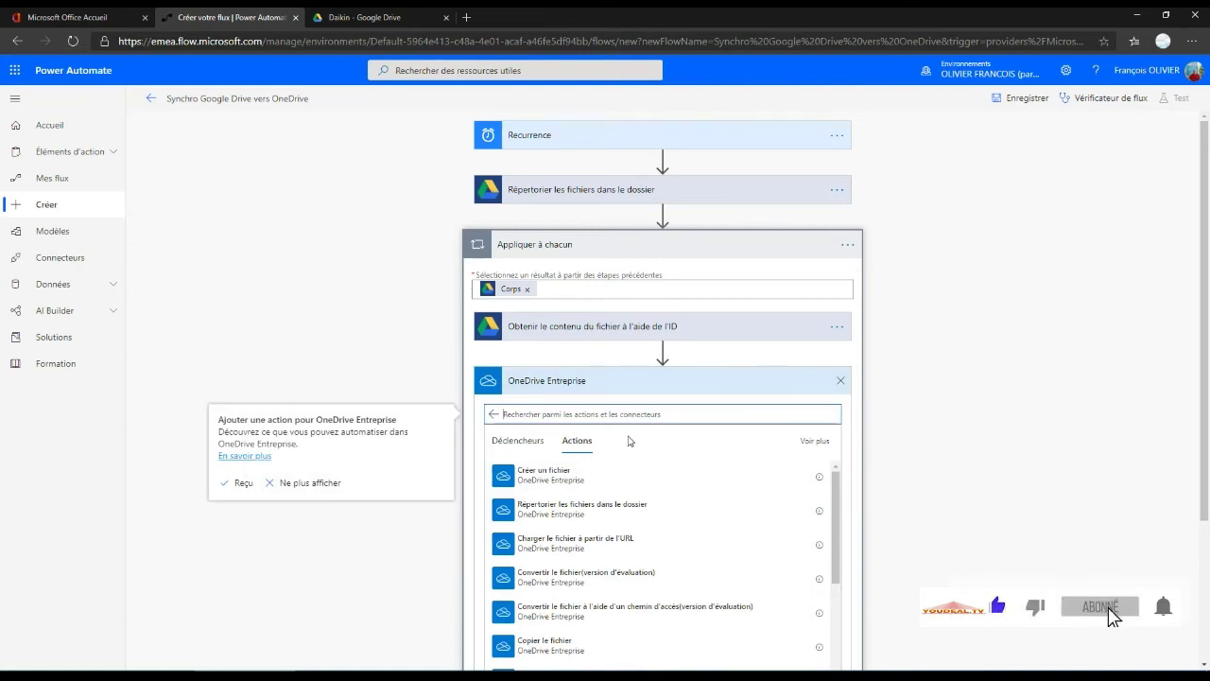
click(615, 481)
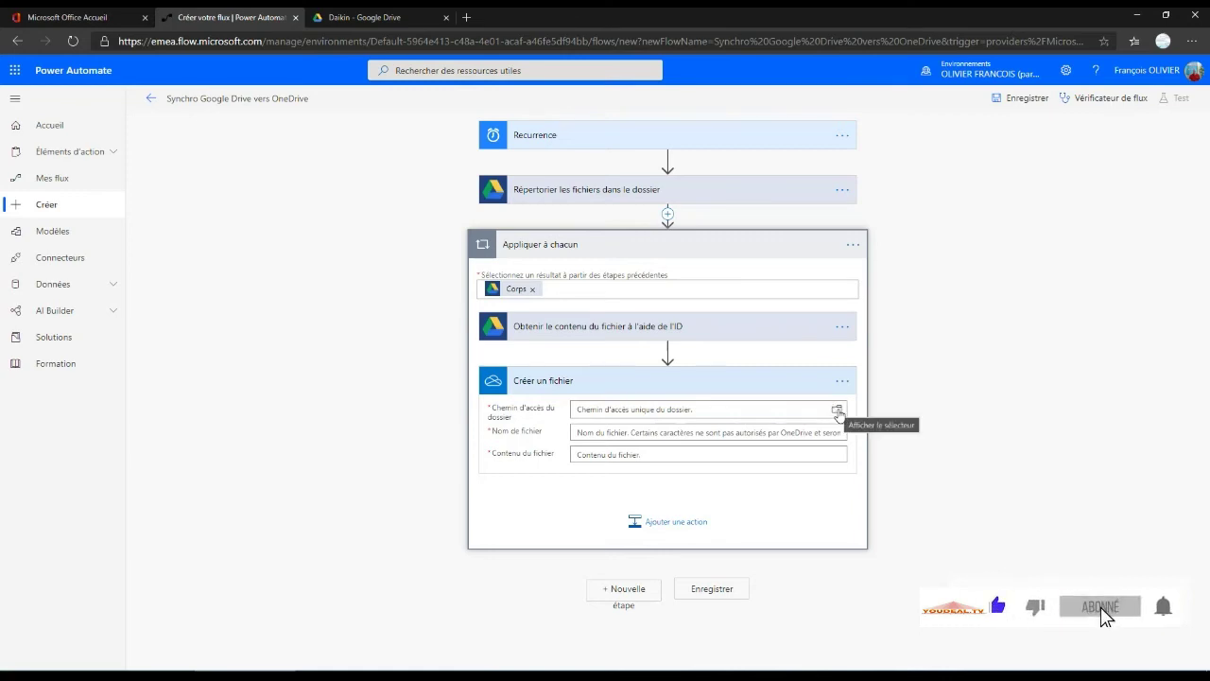
Step: Set the destination folder path of the "Créer un fichier" action to the test folder under the OneDrive Root
click(836, 413)
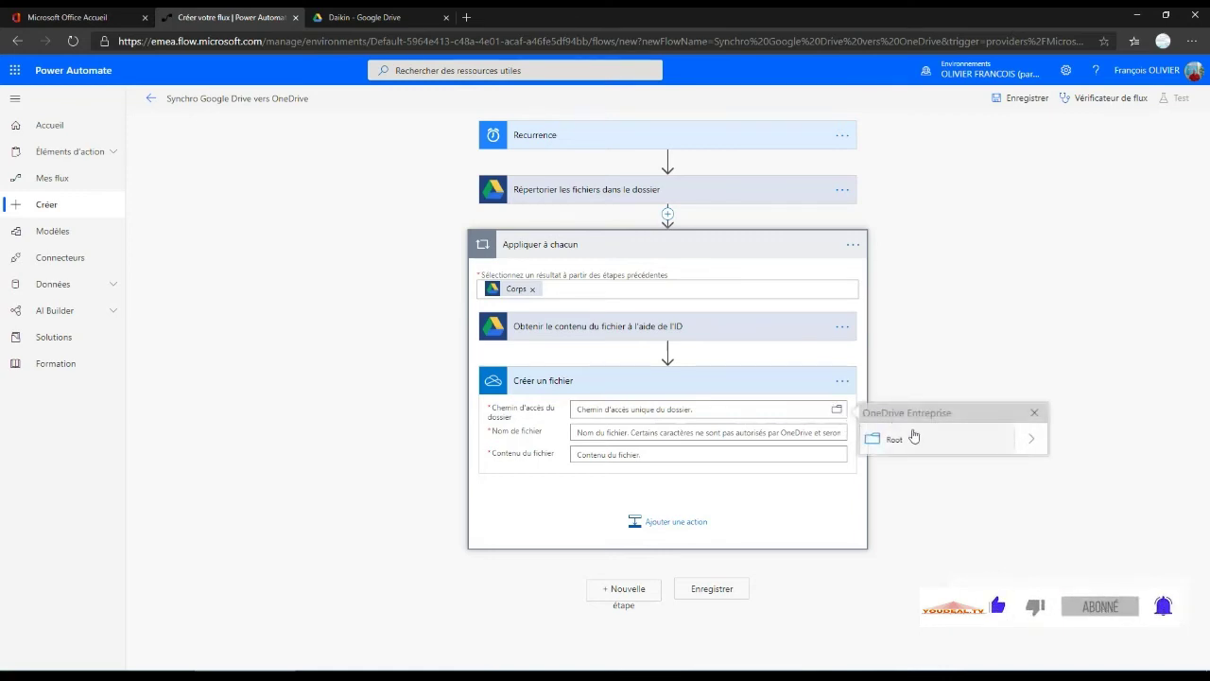
click(1034, 442)
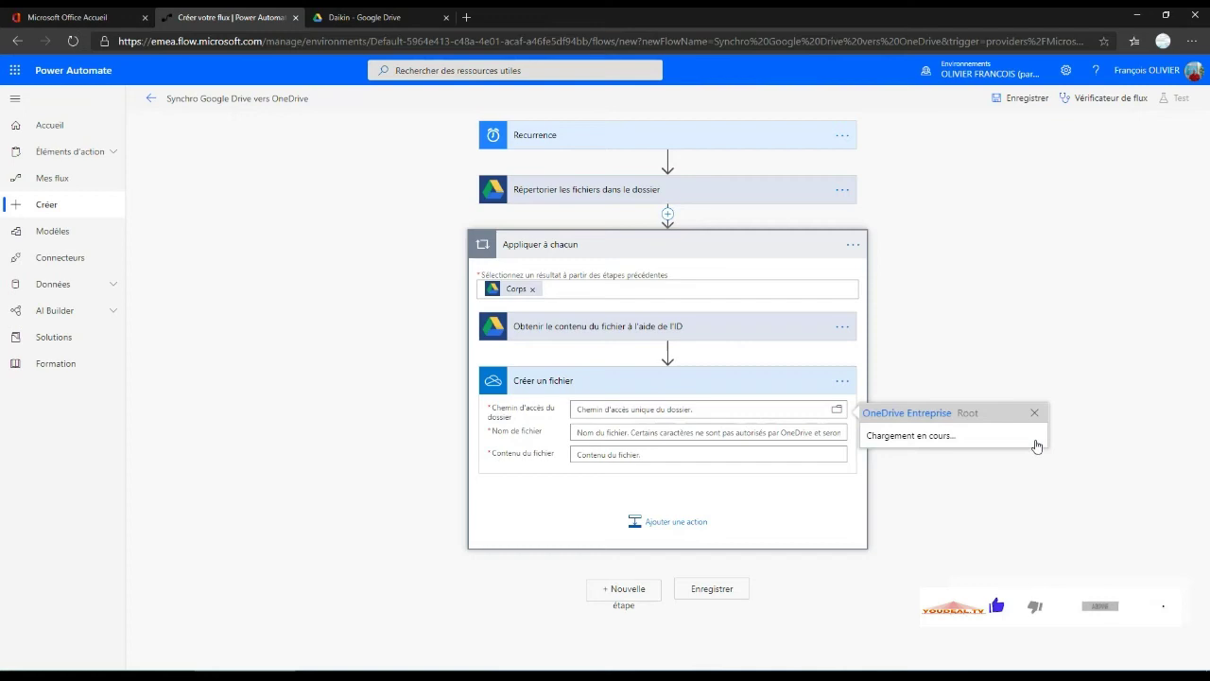
drag(1044, 189, 1040, 361)
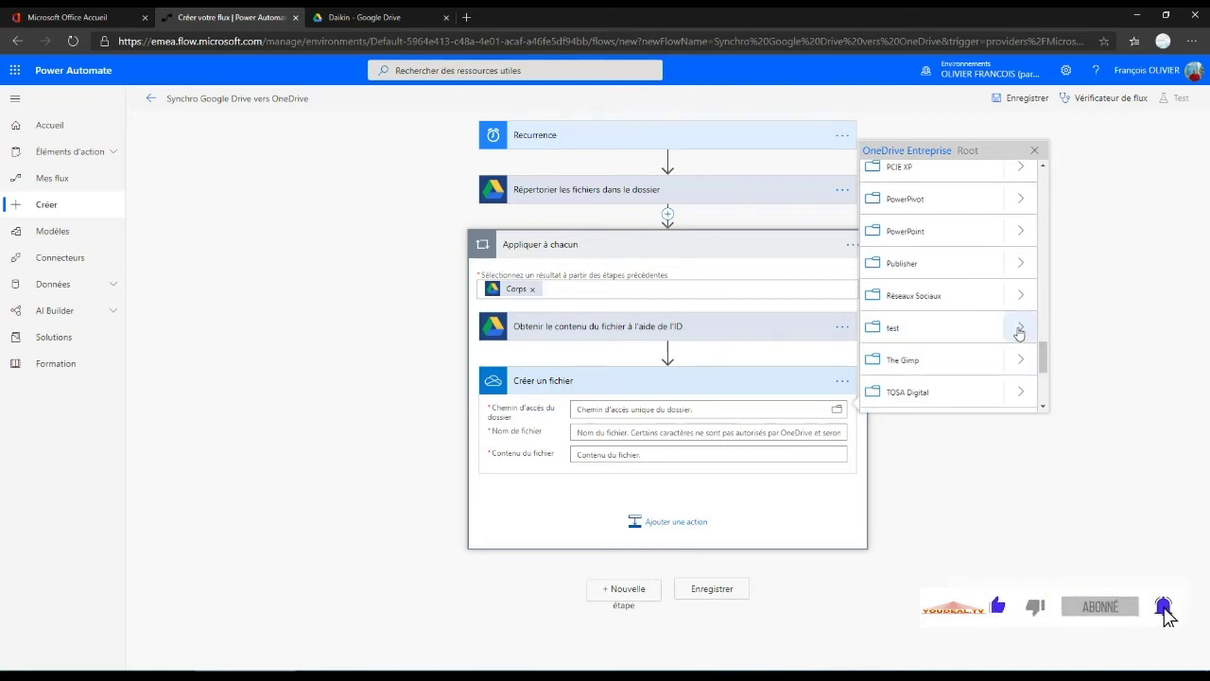
click(882, 331)
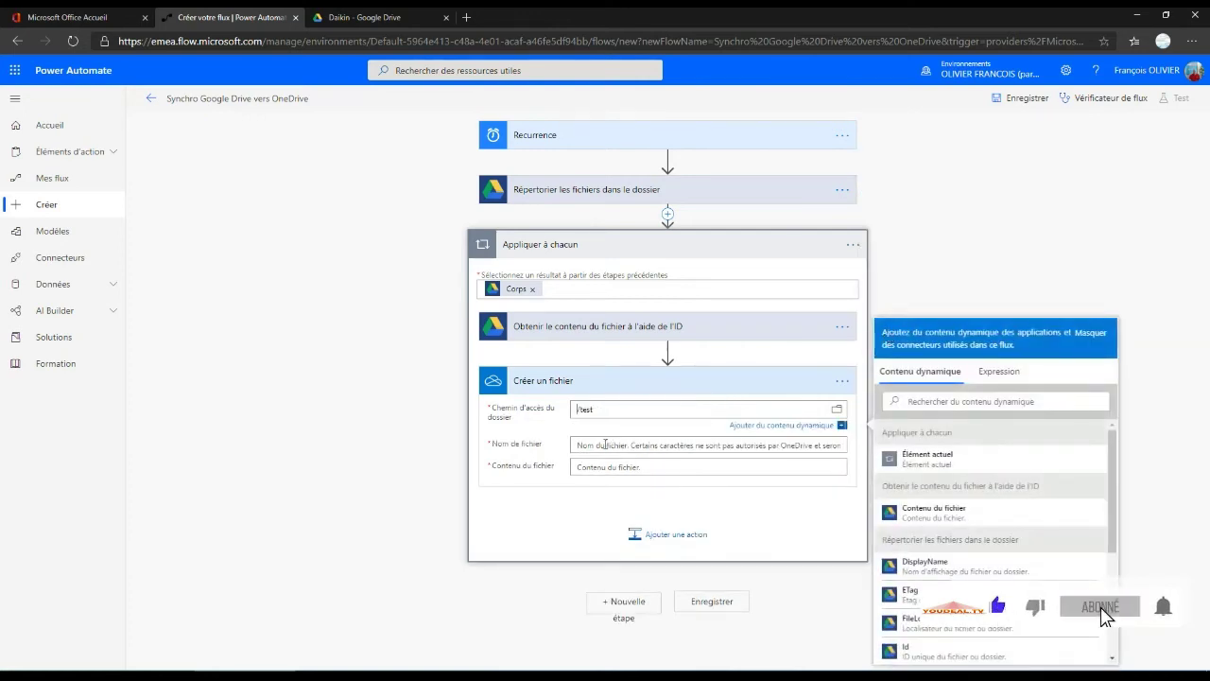
Step: Set the created file's name to the dynamic value Name and its content to "Contenu du fichier"
click(605, 443)
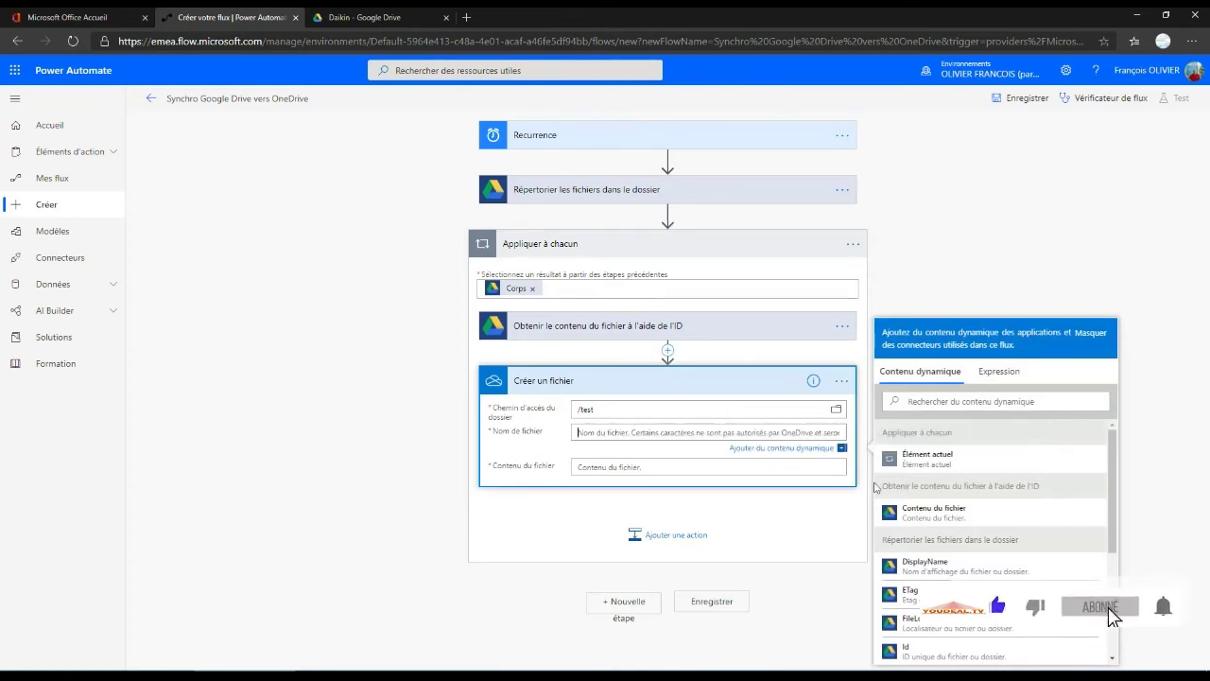
scroll(1009, 543, down, 4)
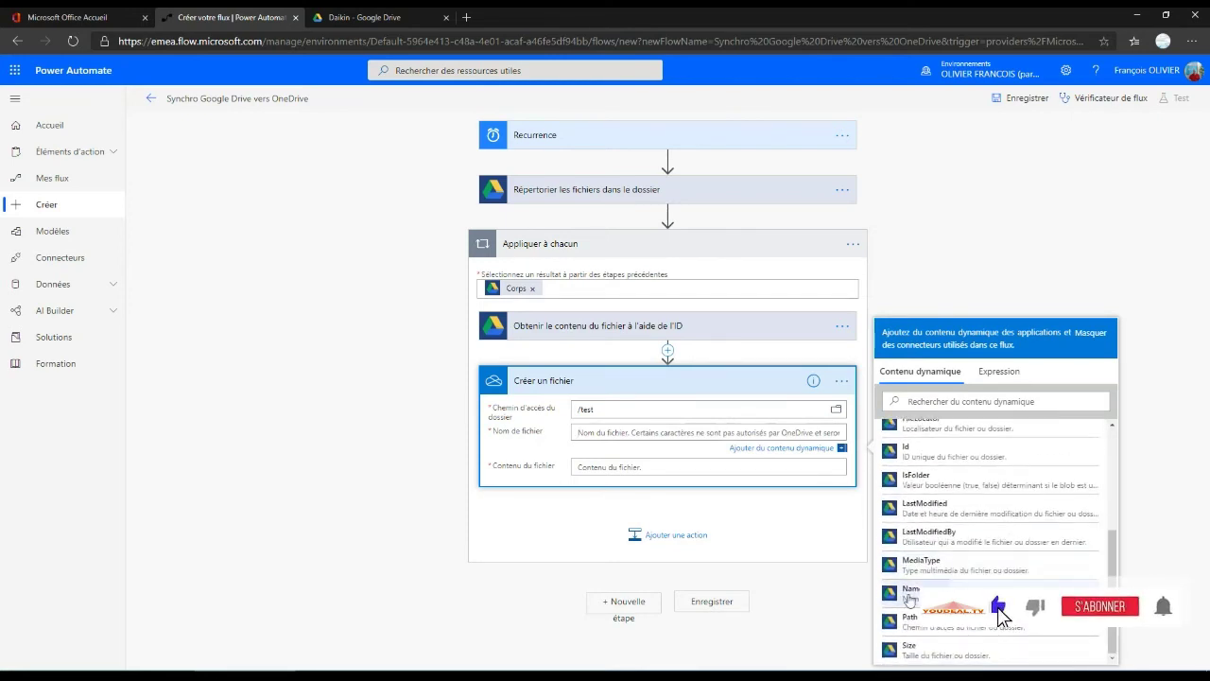
click(911, 593)
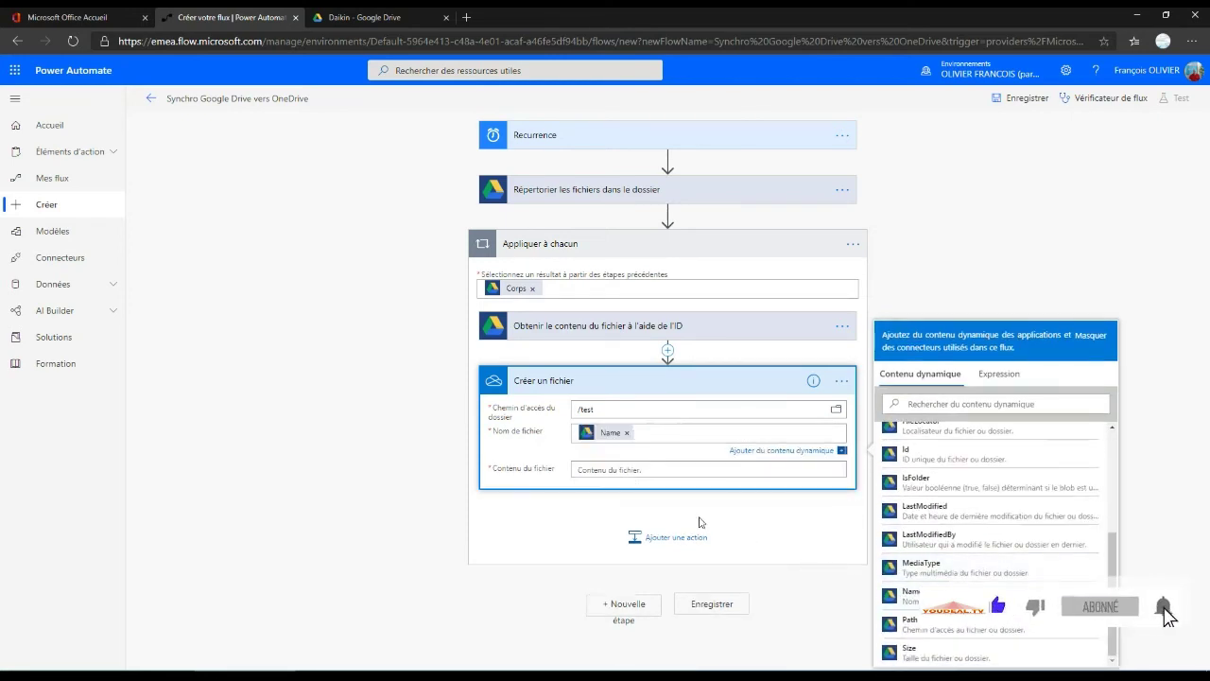
click(651, 471)
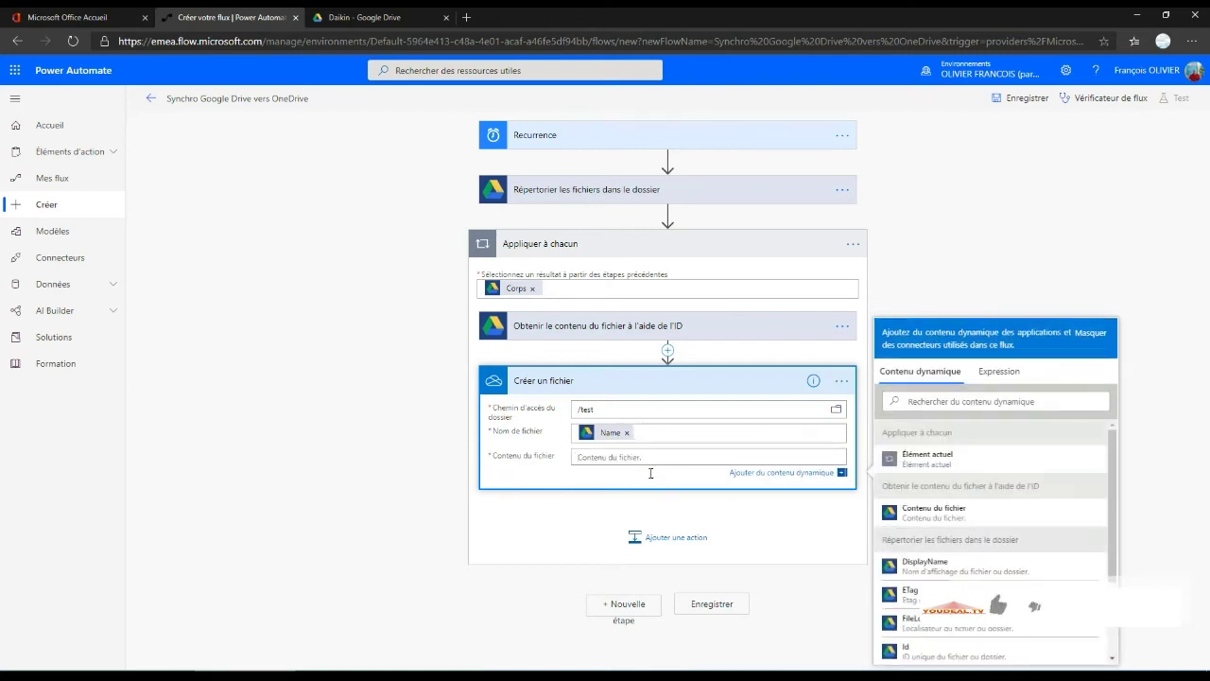
click(977, 515)
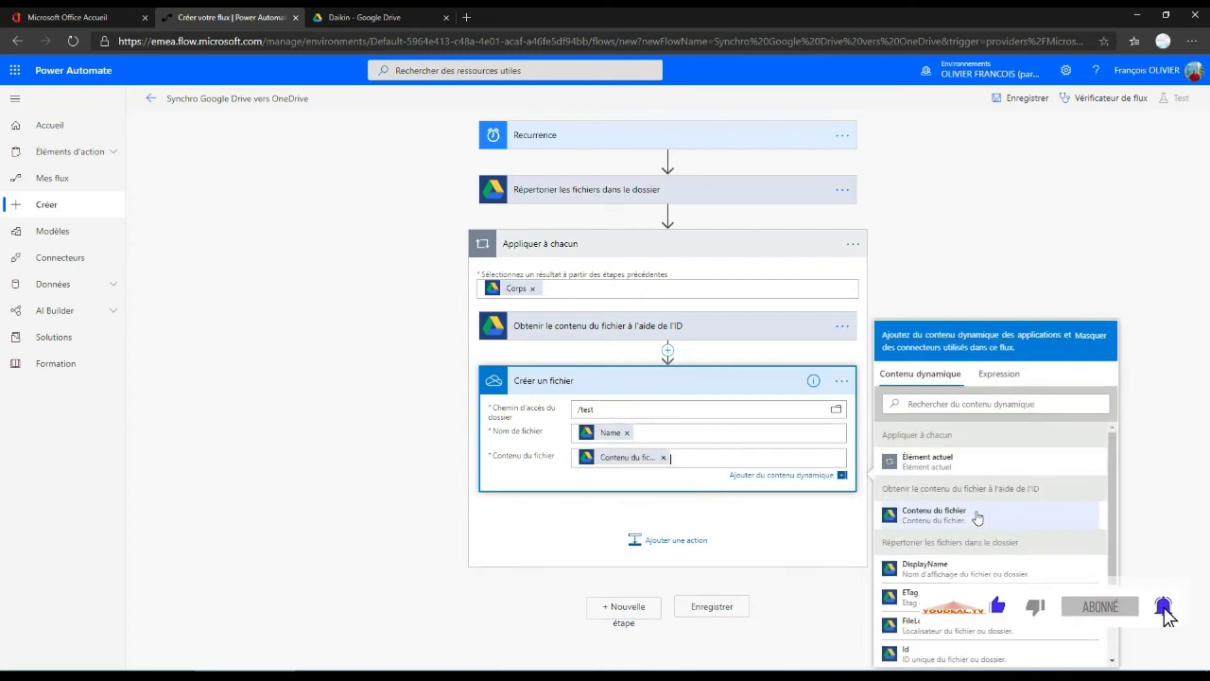
click(822, 525)
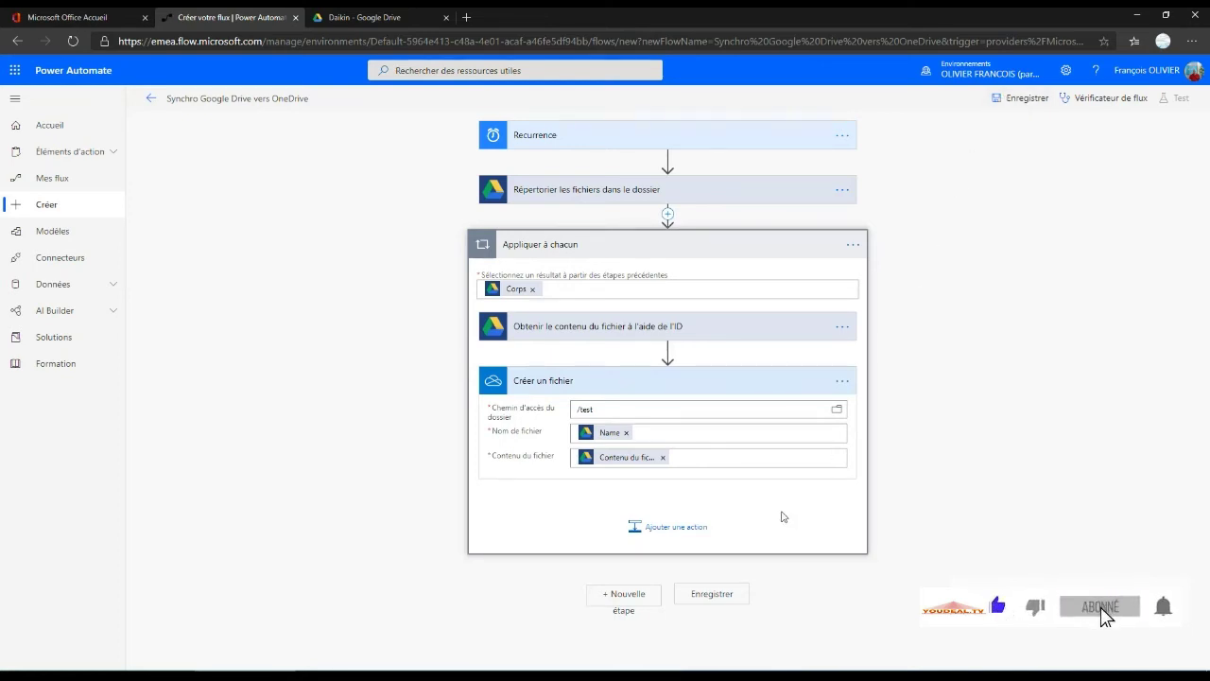
Step: Save the flow and check it for errors and warnings with the flow checker
click(1037, 100)
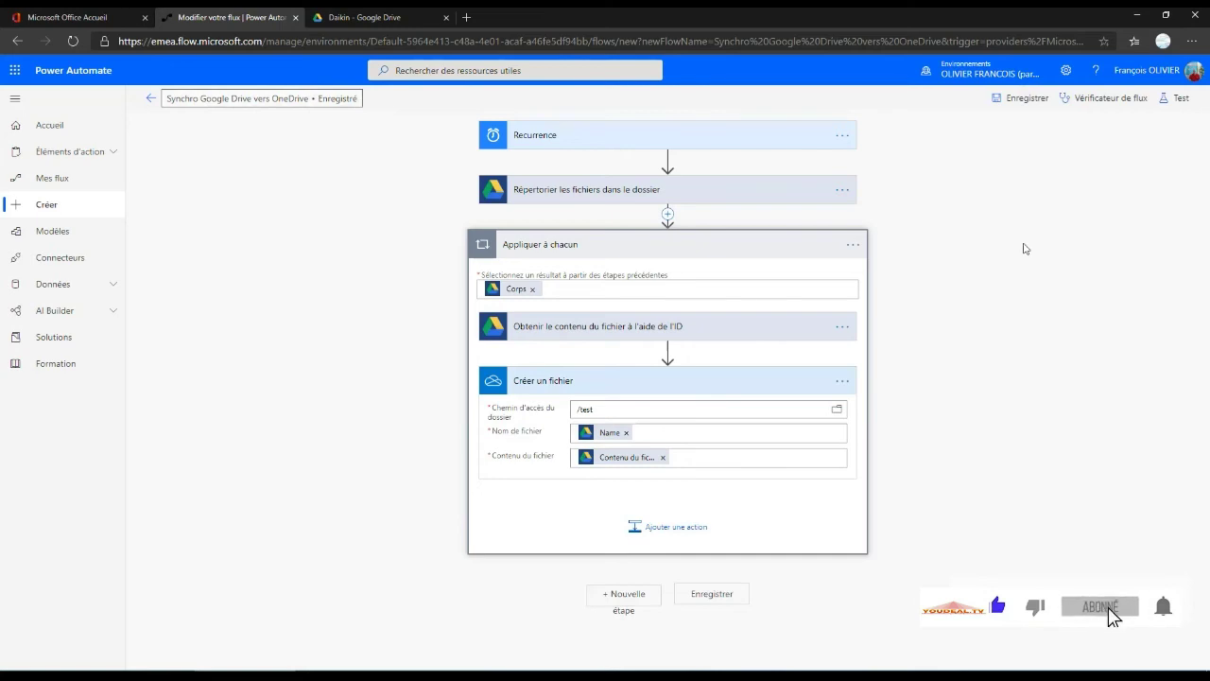
click(1101, 101)
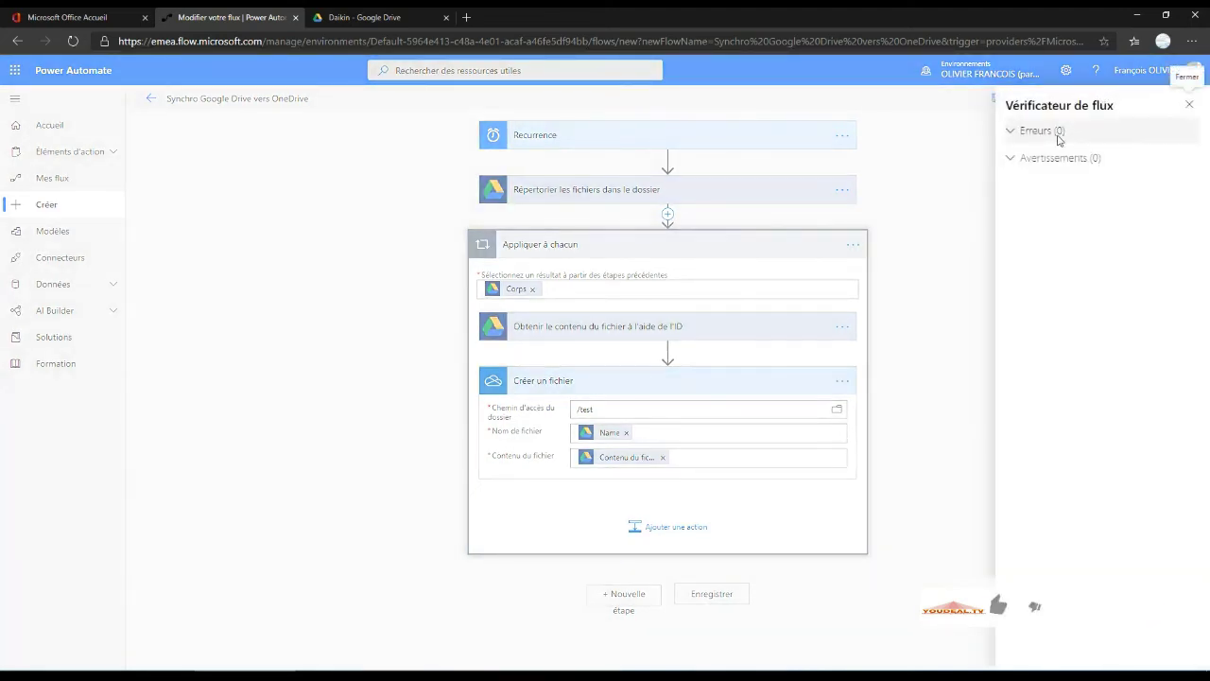
click(1188, 105)
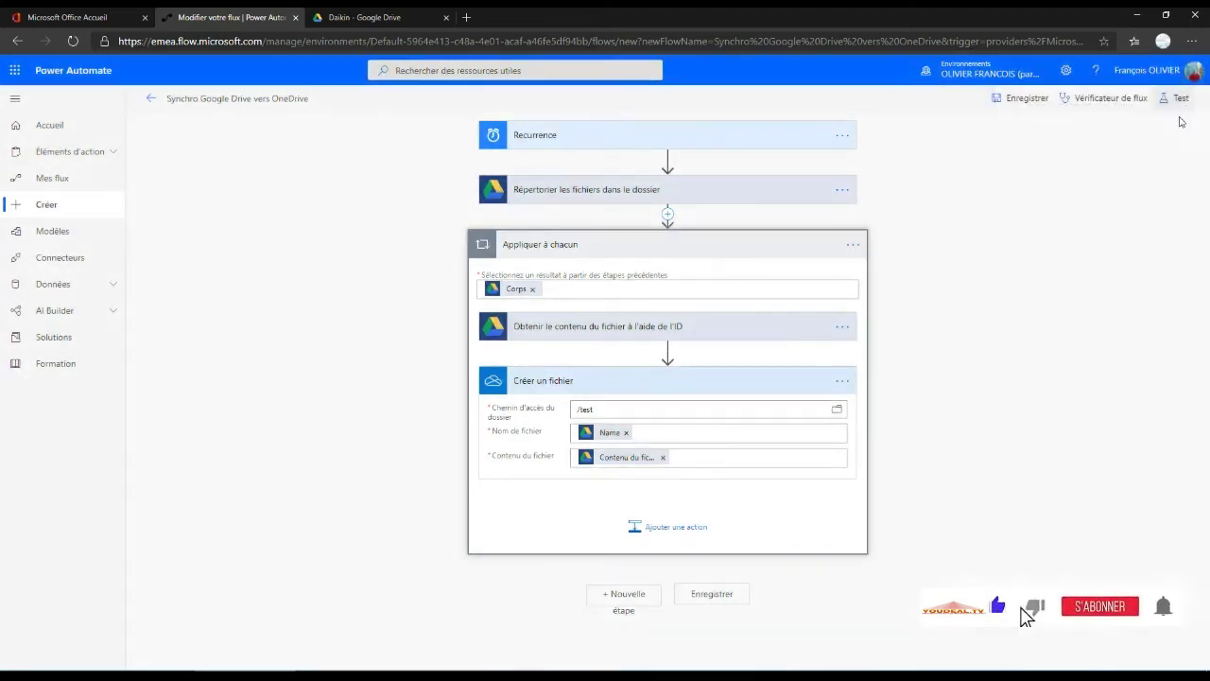
Step: Test the flow with the option "J'effectuerai l'action de déclenchement", saving it and starting the run
click(1181, 101)
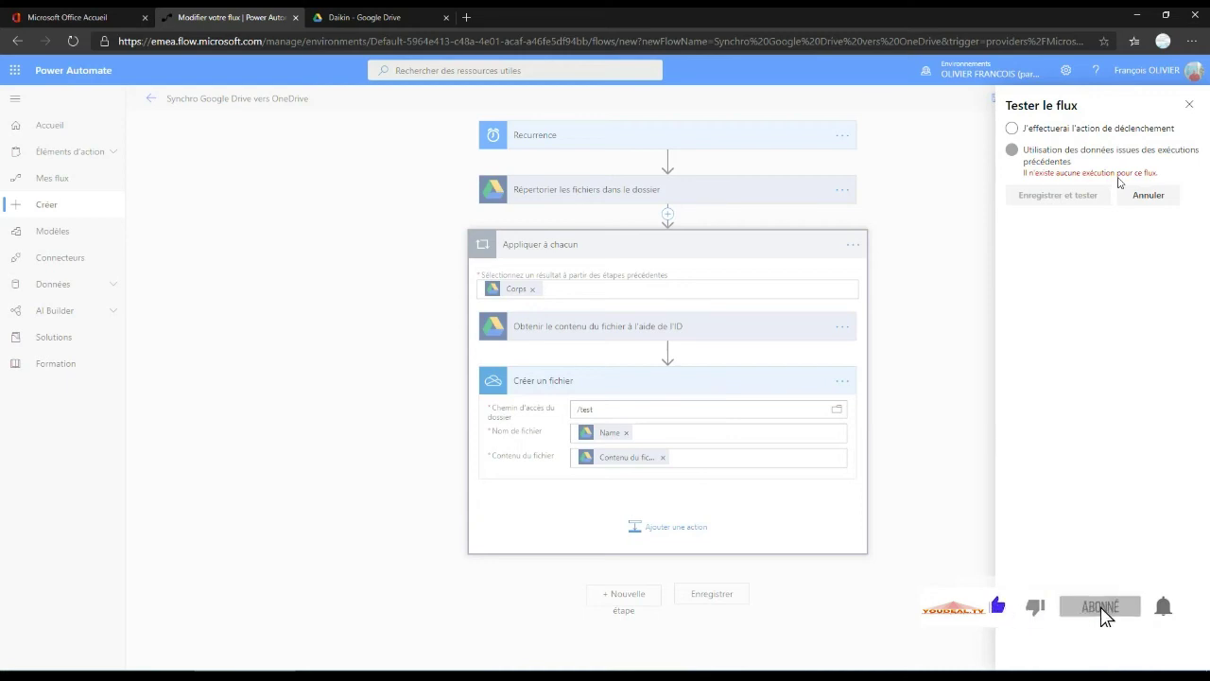
click(1012, 130)
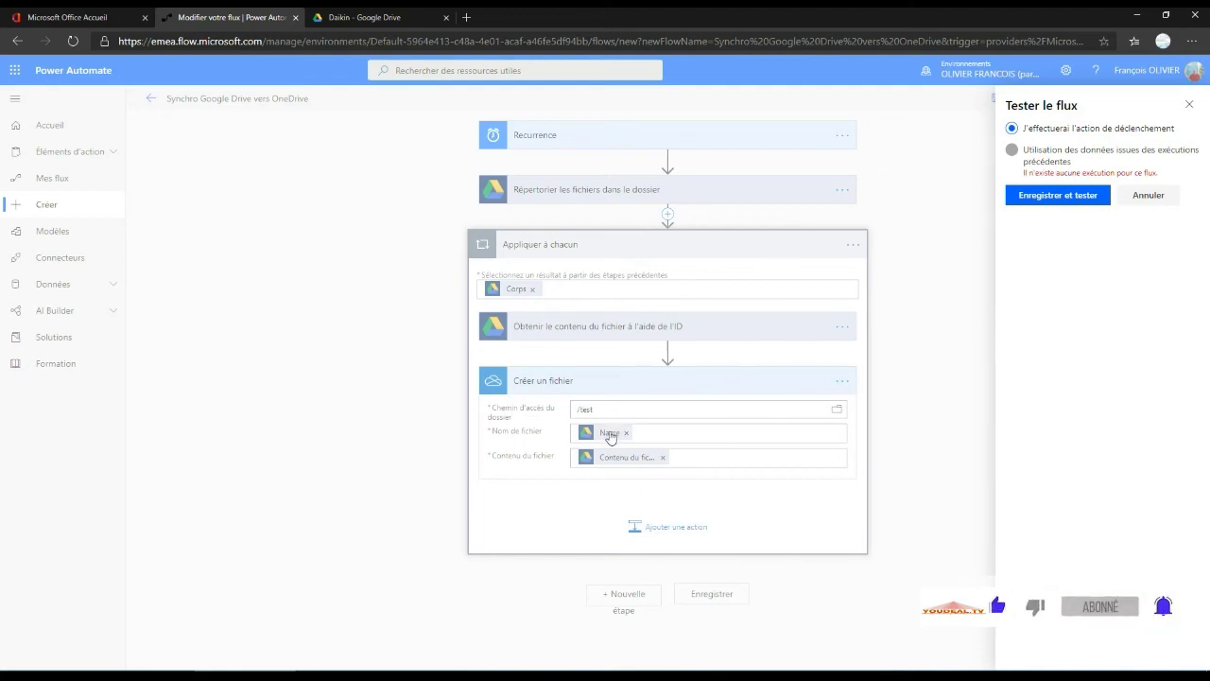
click(1059, 196)
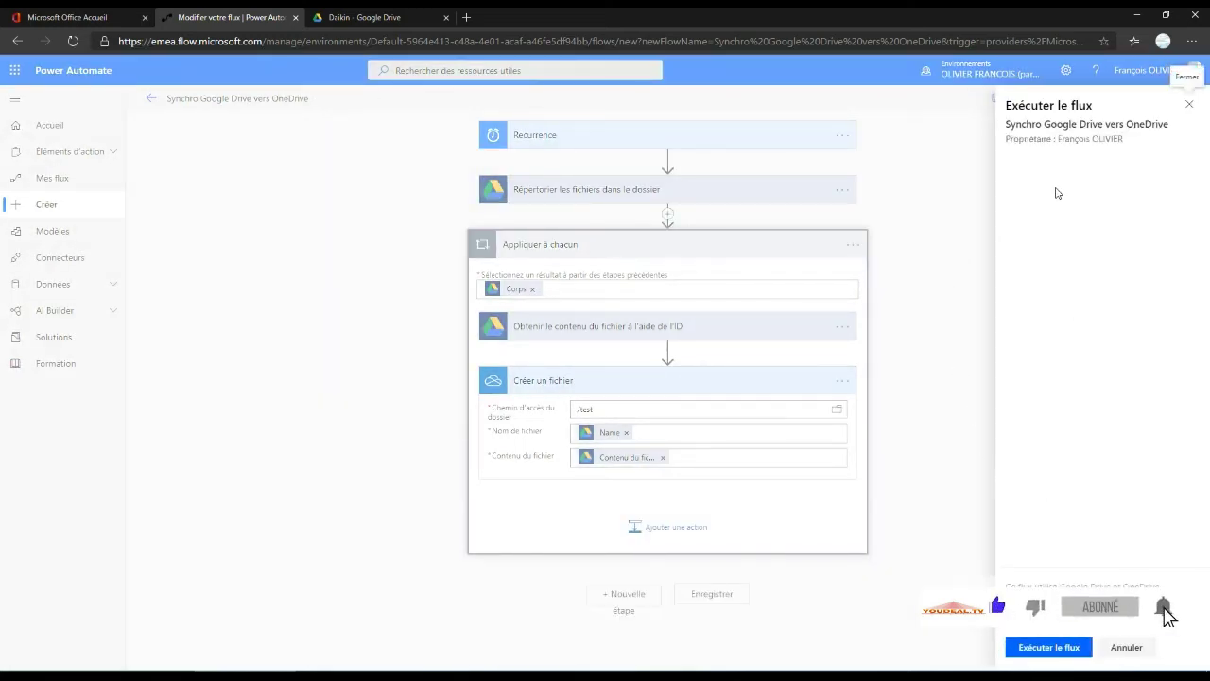
click(1048, 650)
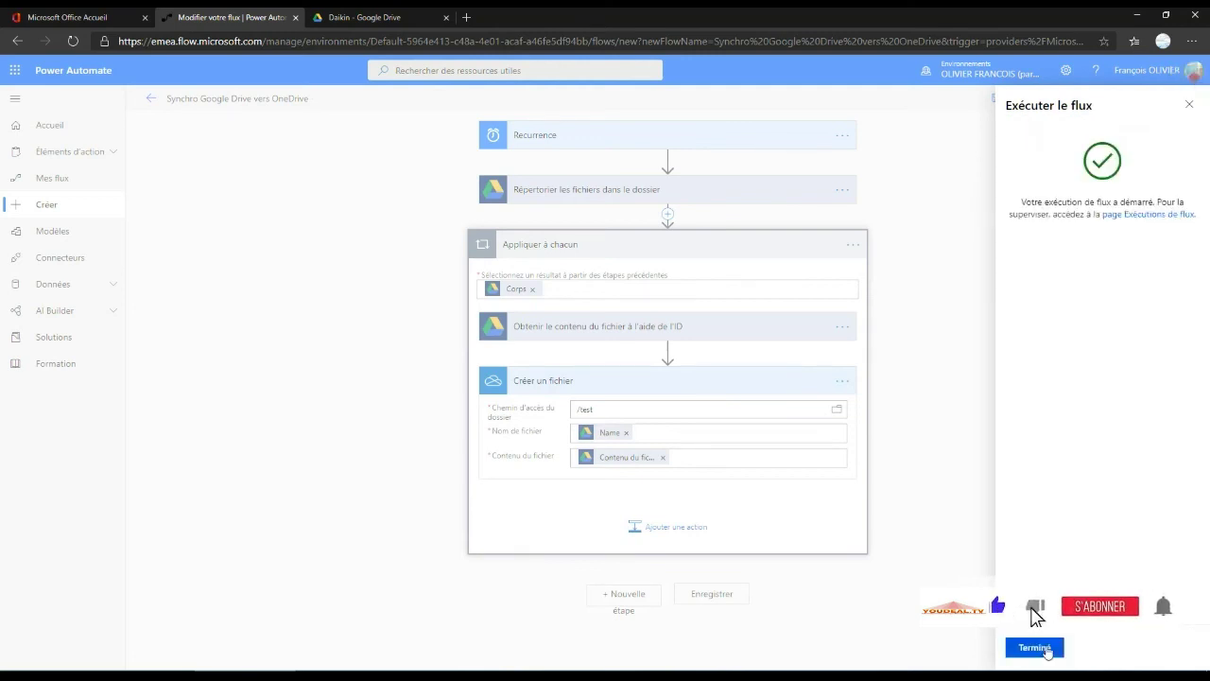
Step: Open the flow's run history and view the details of the run in progress
click(1136, 219)
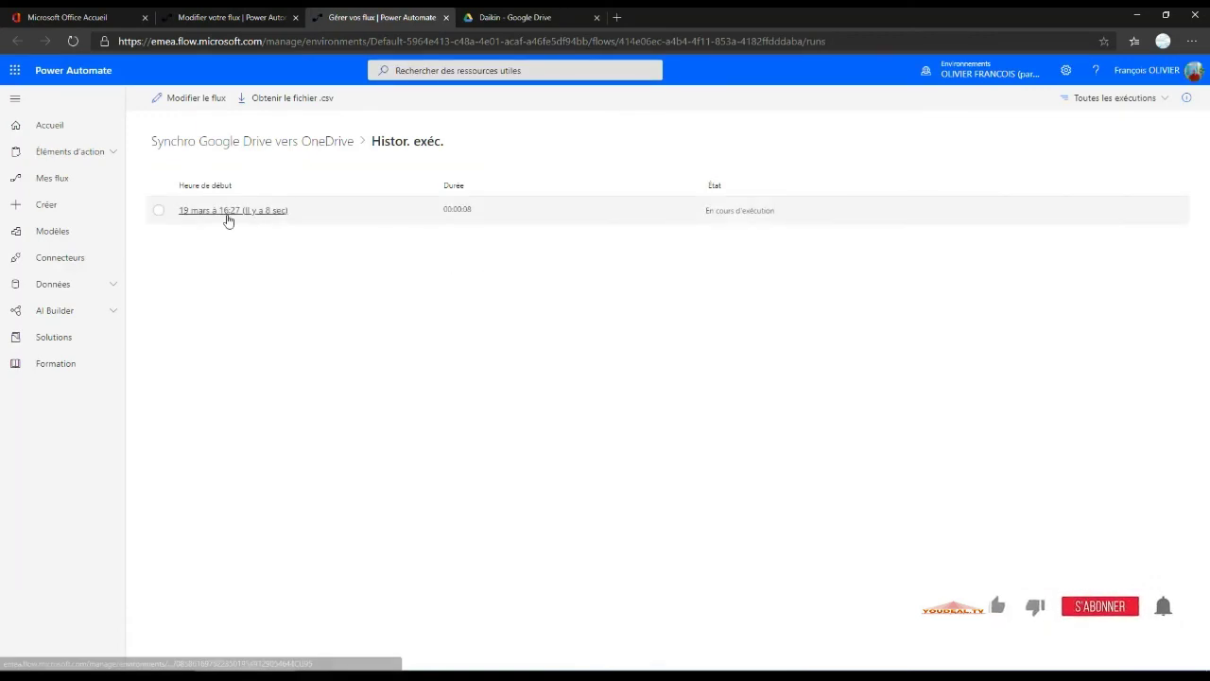
click(319, 210)
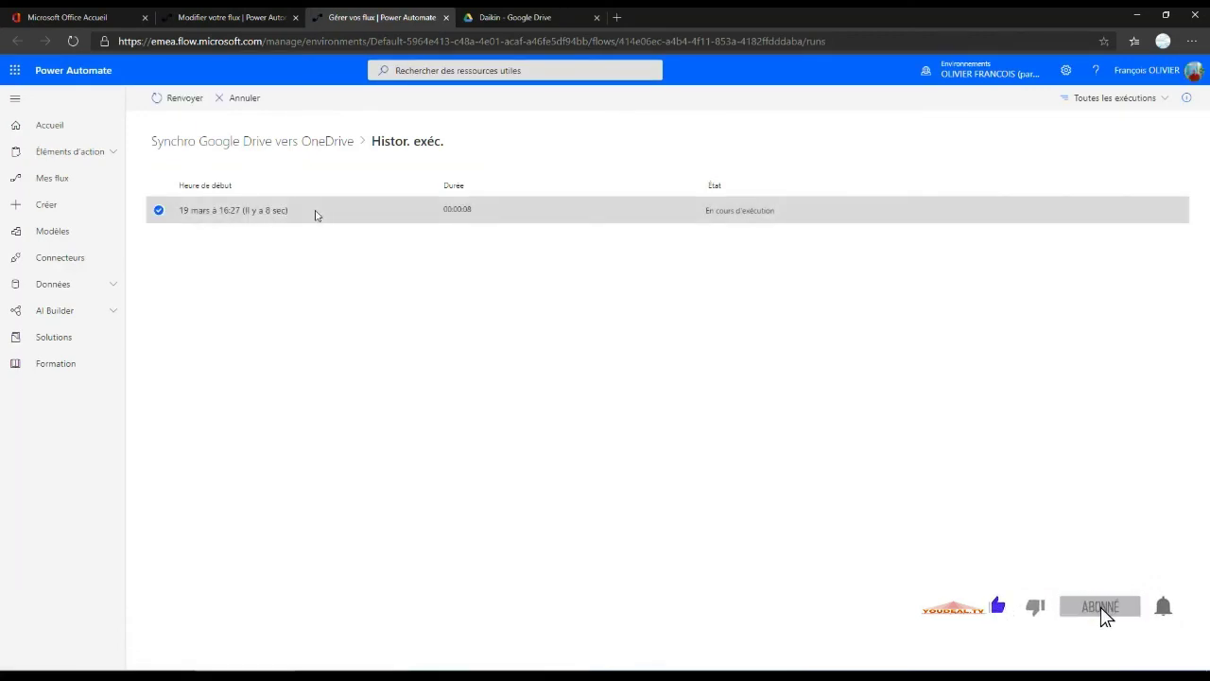
click(269, 215)
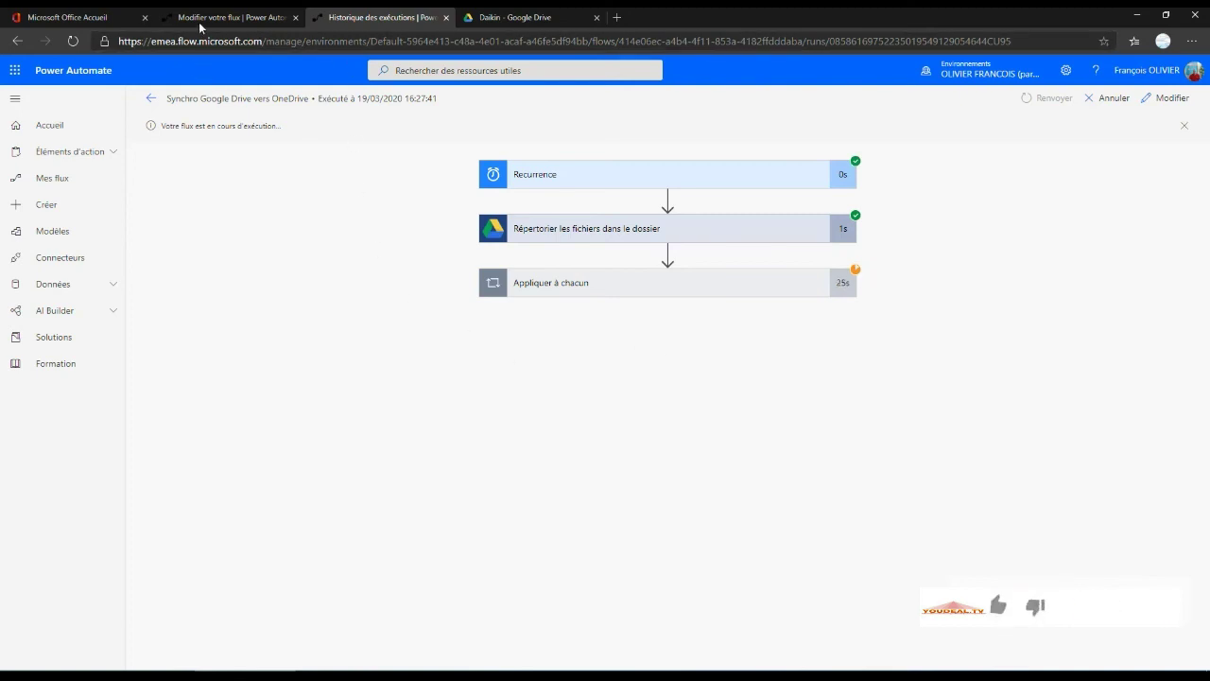
Step: Open the folder test in OneDrive from the Office 365 home page and widen its name column to read the full file names
click(122, 18)
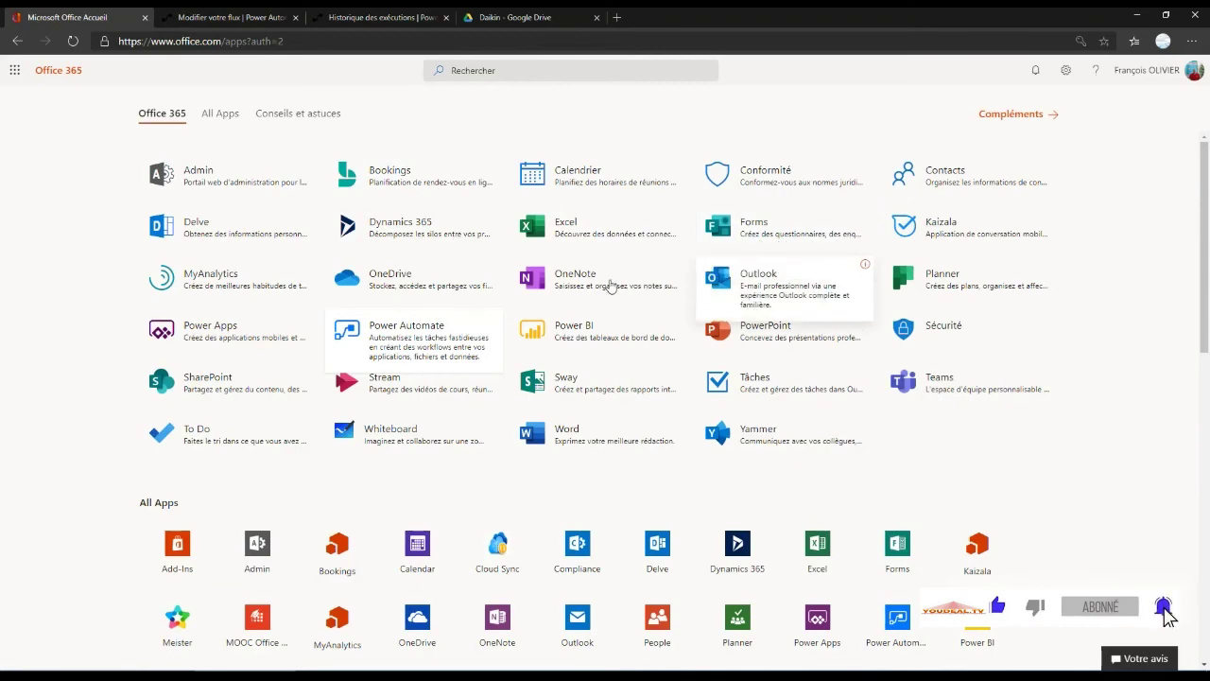
click(431, 282)
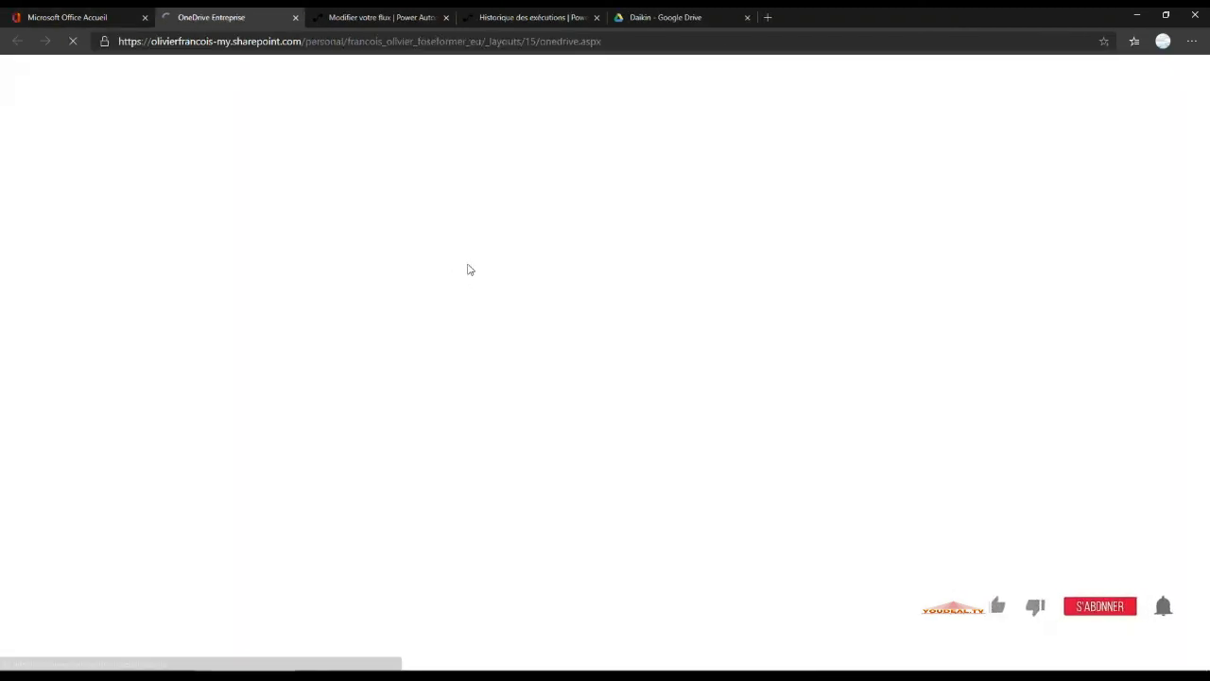
scroll(489, 273, down, 15)
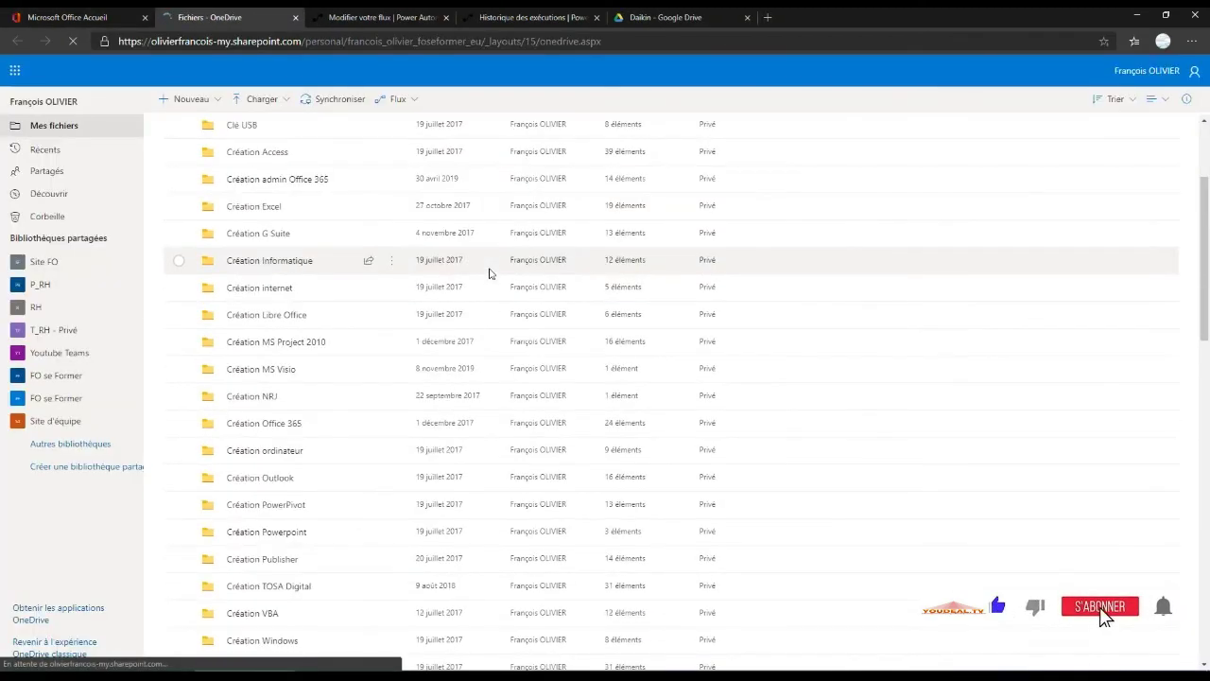
scroll(479, 299, down, 4)
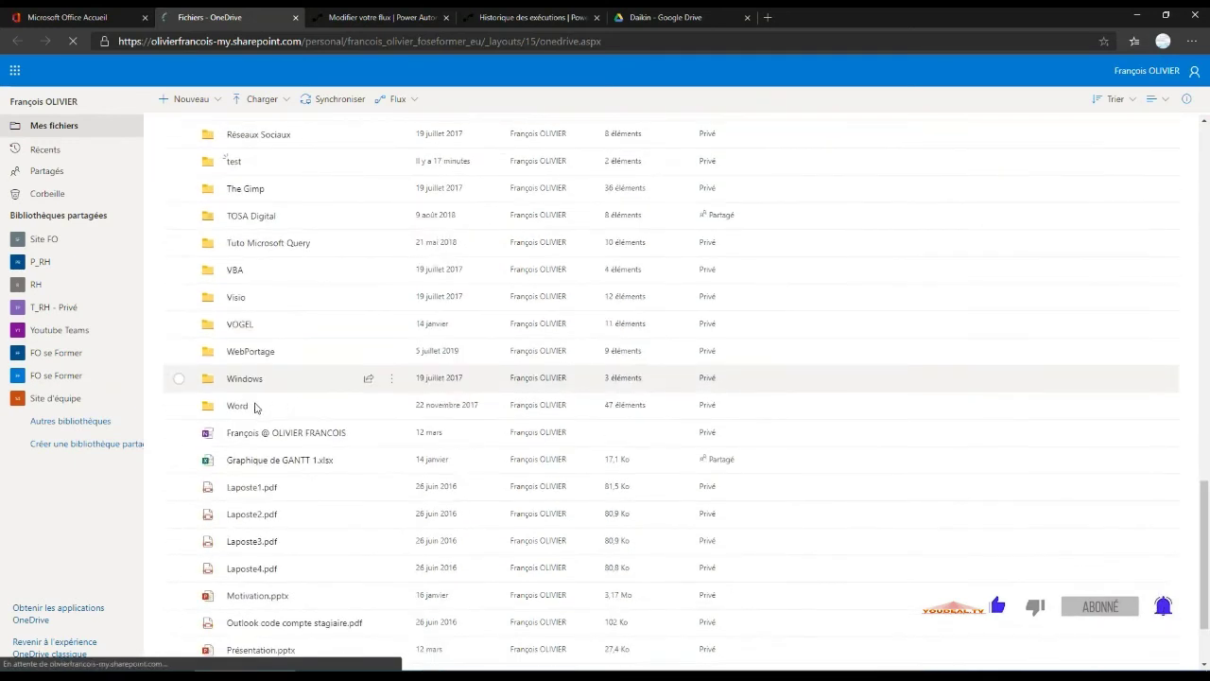
click(232, 161)
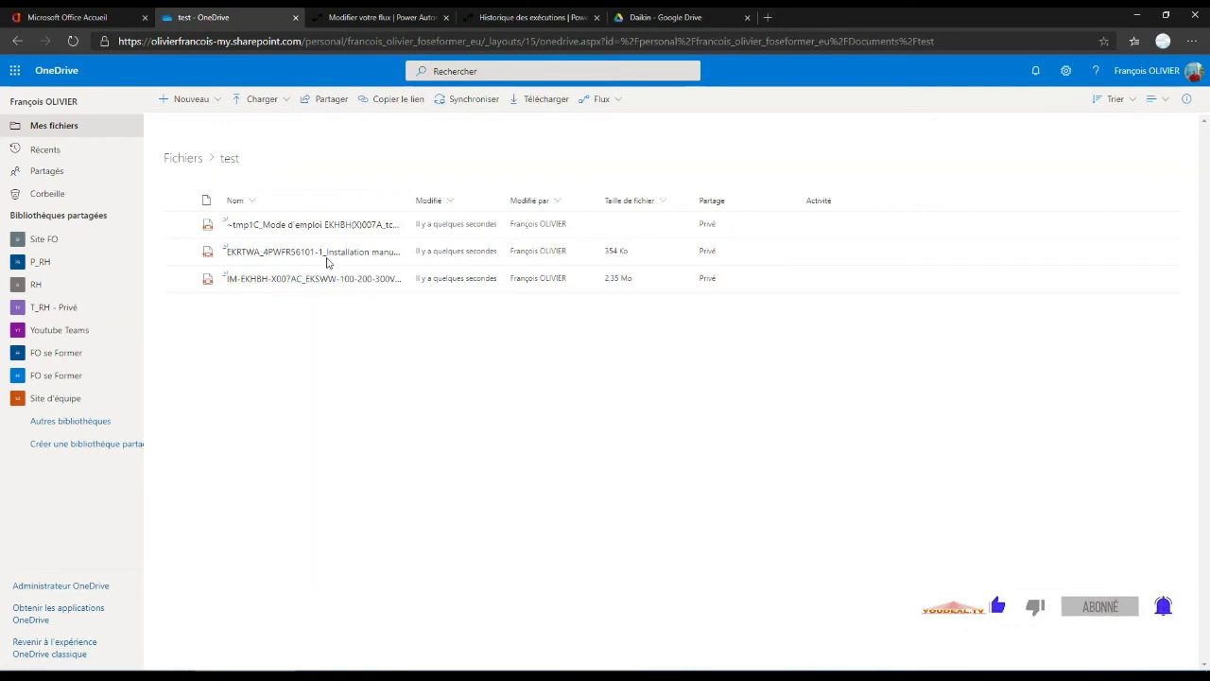
drag(406, 200, 540, 200)
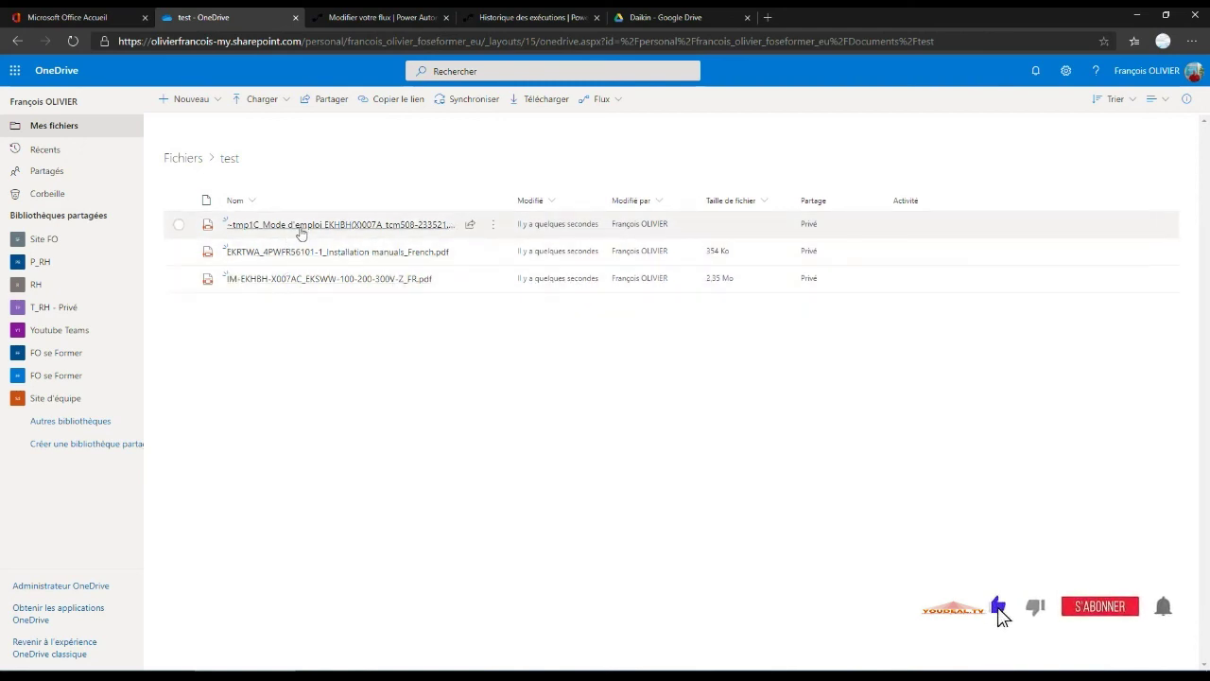
Step: Check the status of the flow run and view the source files in the Google Drive folder Daikin
click(536, 18)
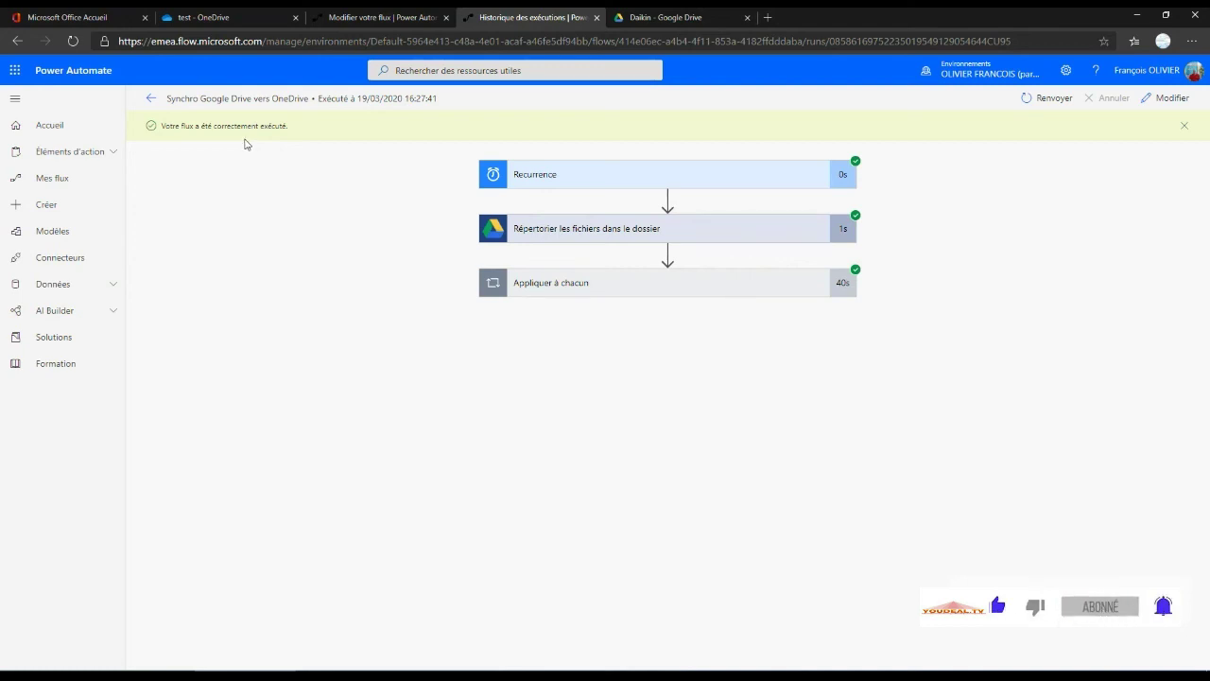
click(662, 17)
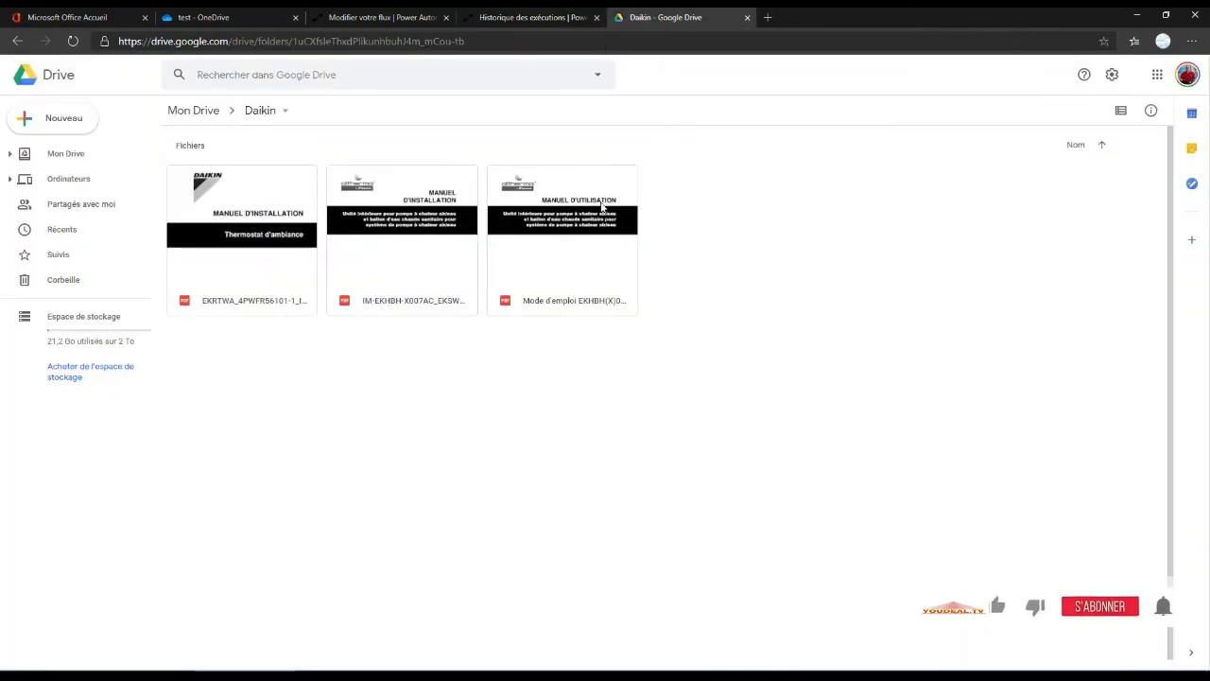
Step: Refresh the OneDrive folder test and widen its name column to check the copied files, dismissing the mail notification
click(254, 18)
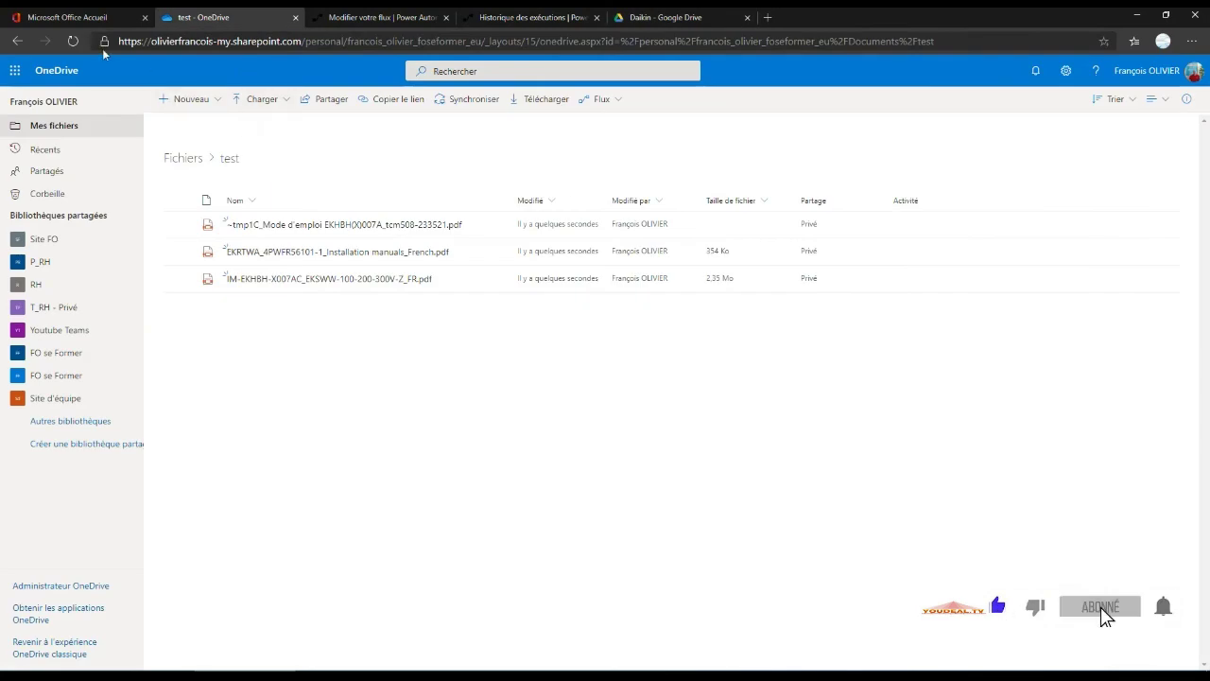
click(76, 42)
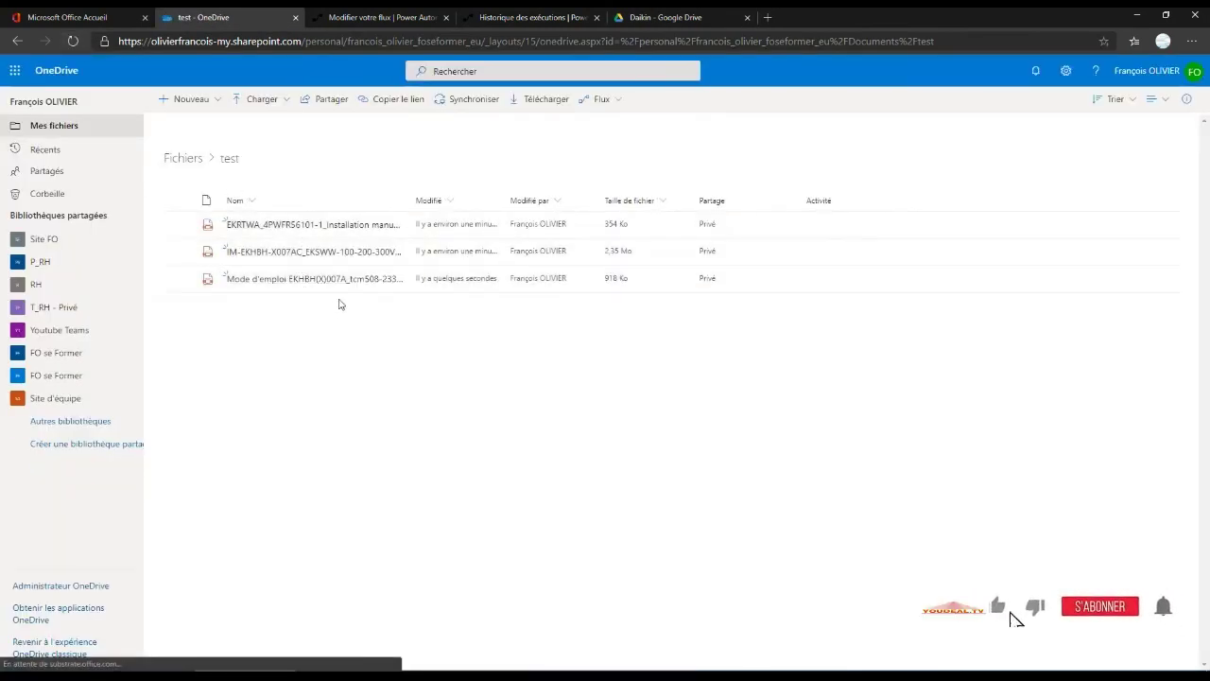
drag(429, 200, 490, 200)
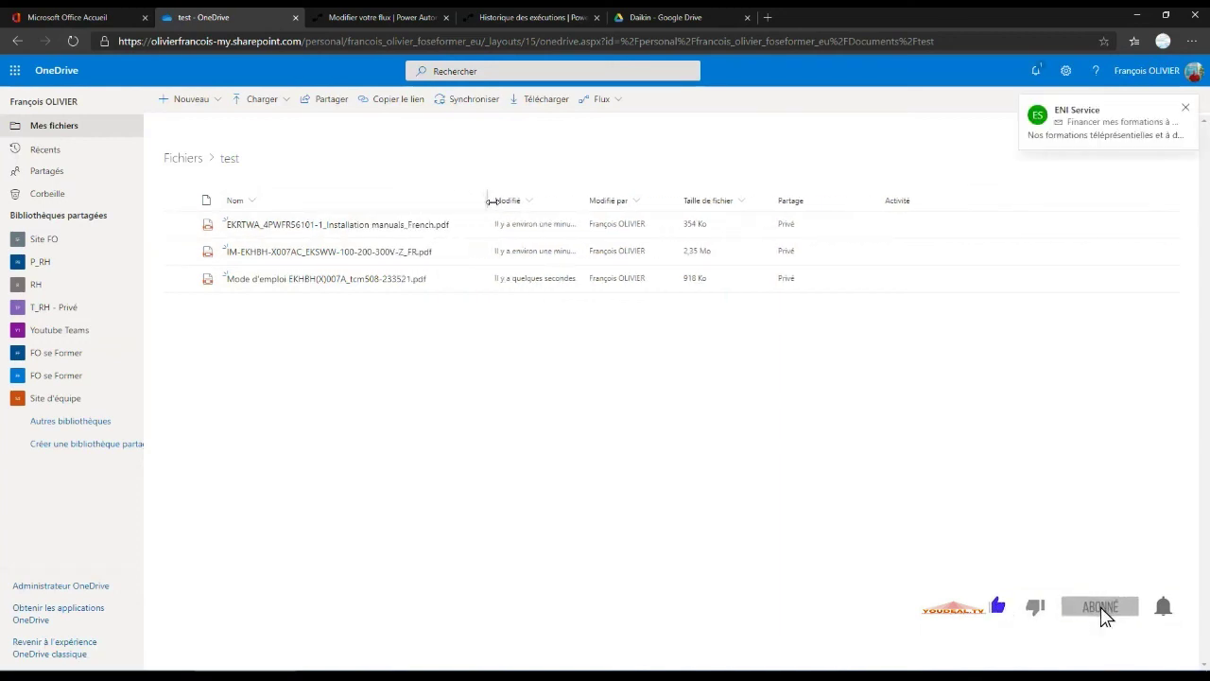
click(1185, 107)
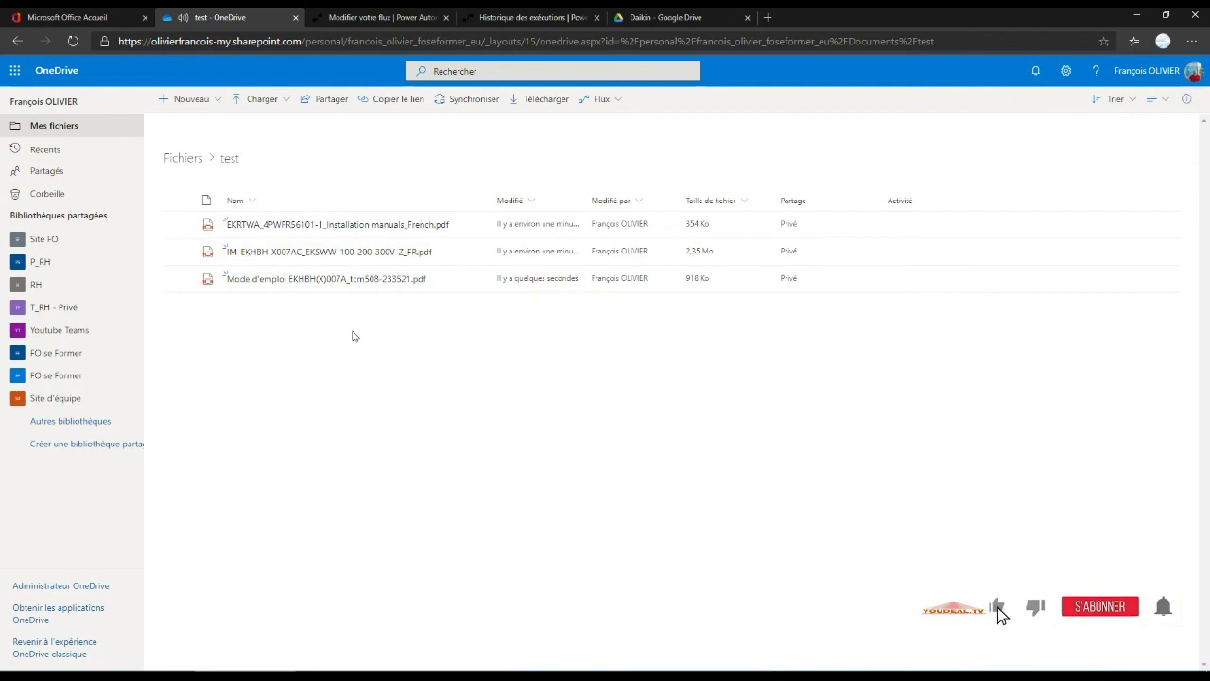
Step: Compare with the Google Drive folder Daikin, and return to the flow editor with the run confirmation closed
click(636, 26)
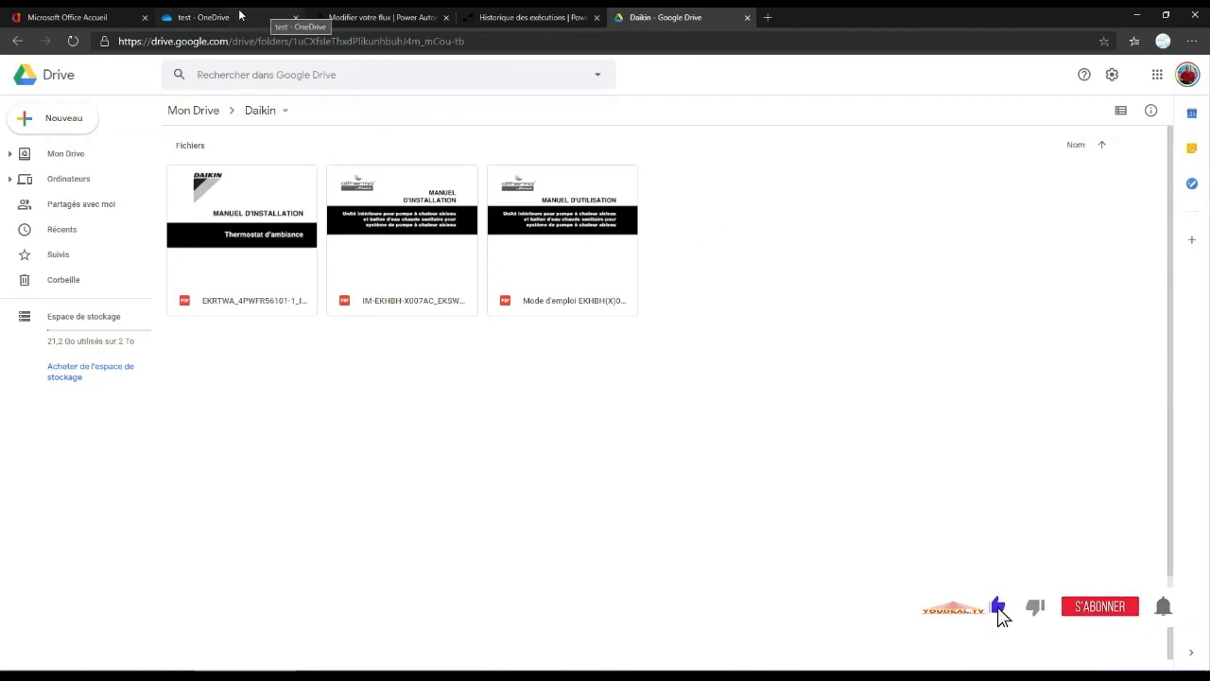
click(364, 17)
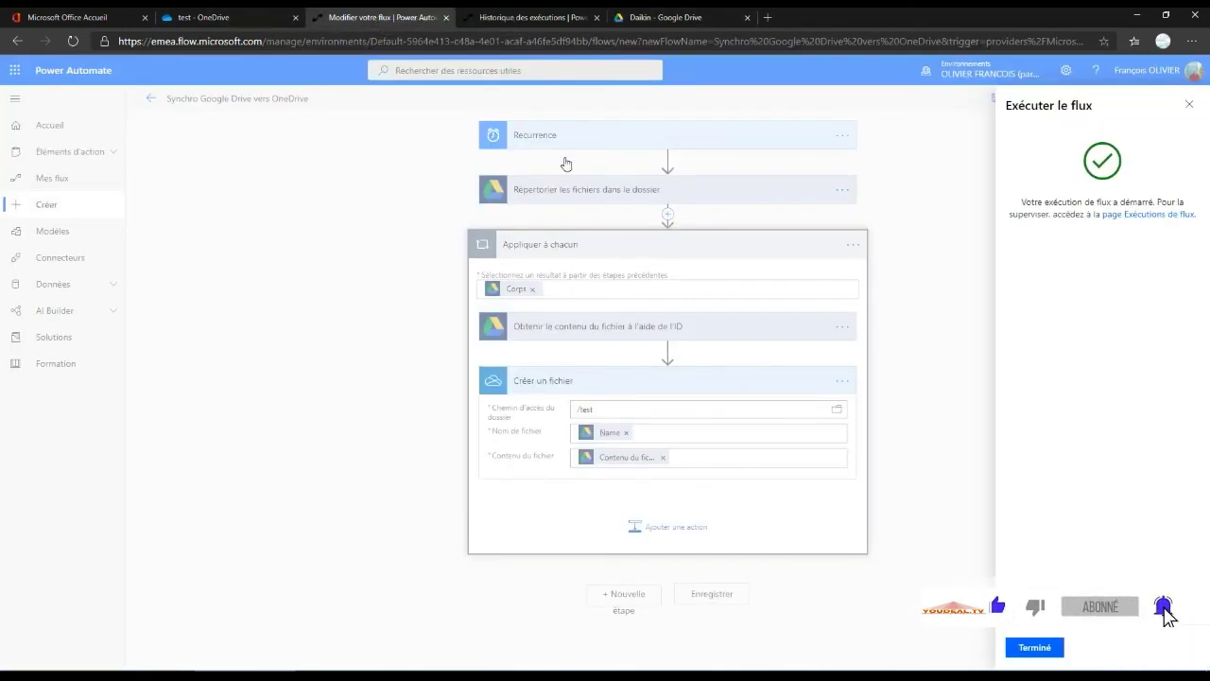
click(1188, 105)
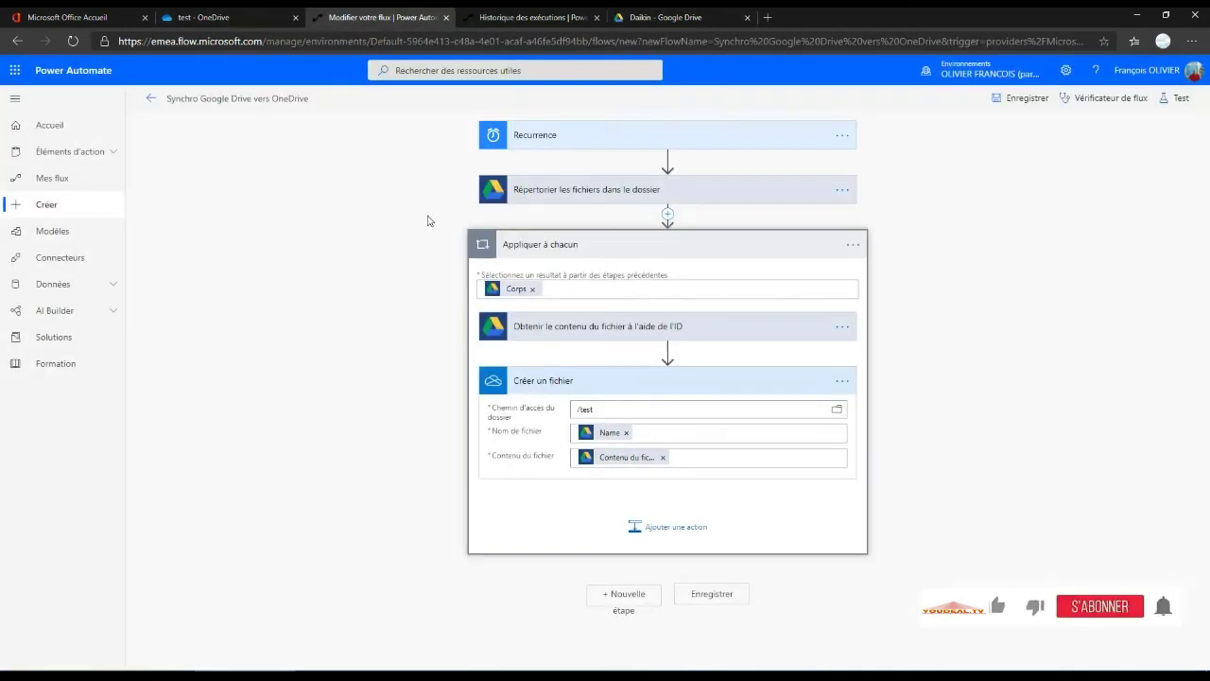